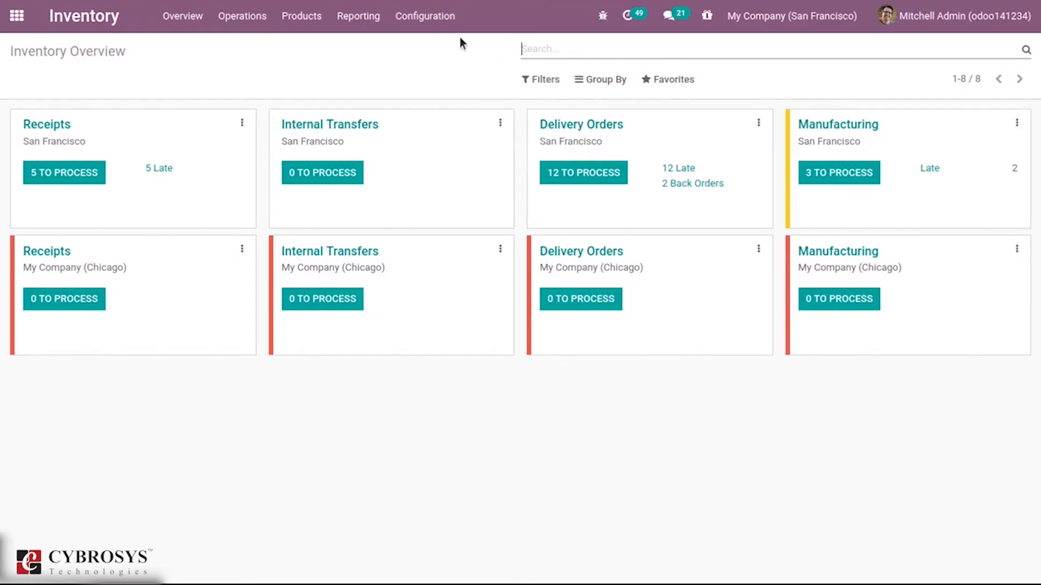
Enable the Packages option for Inventory in the configuration settings and save the change.
click(428, 16)
click(469, 49)
text(pack)
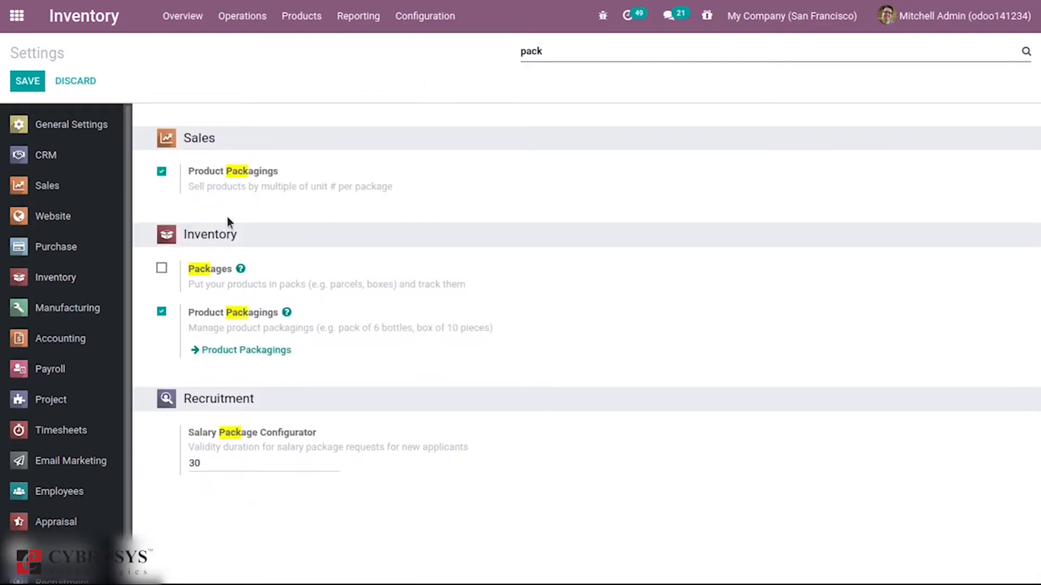
click(161, 269)
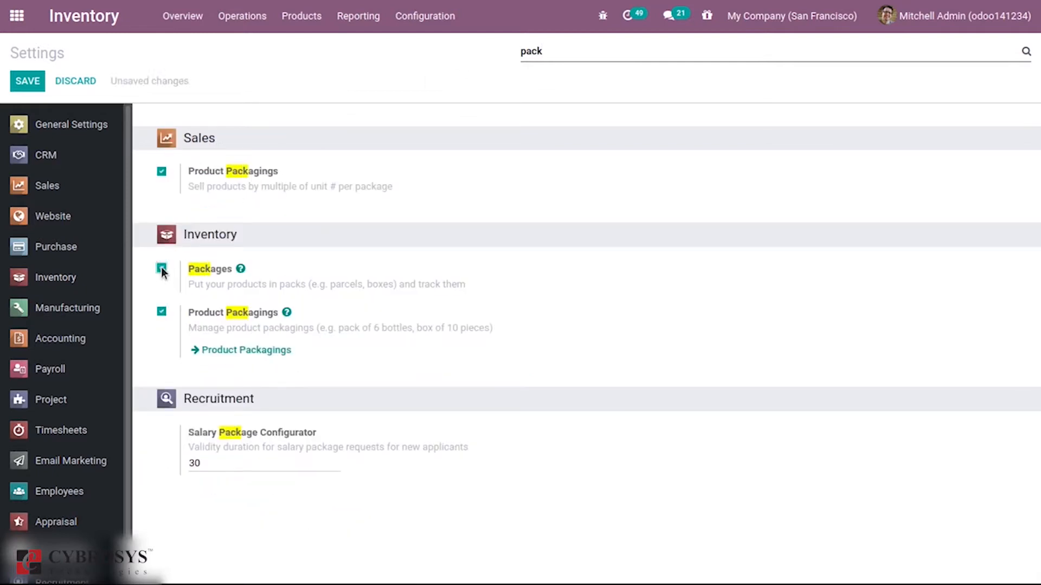
click(34, 81)
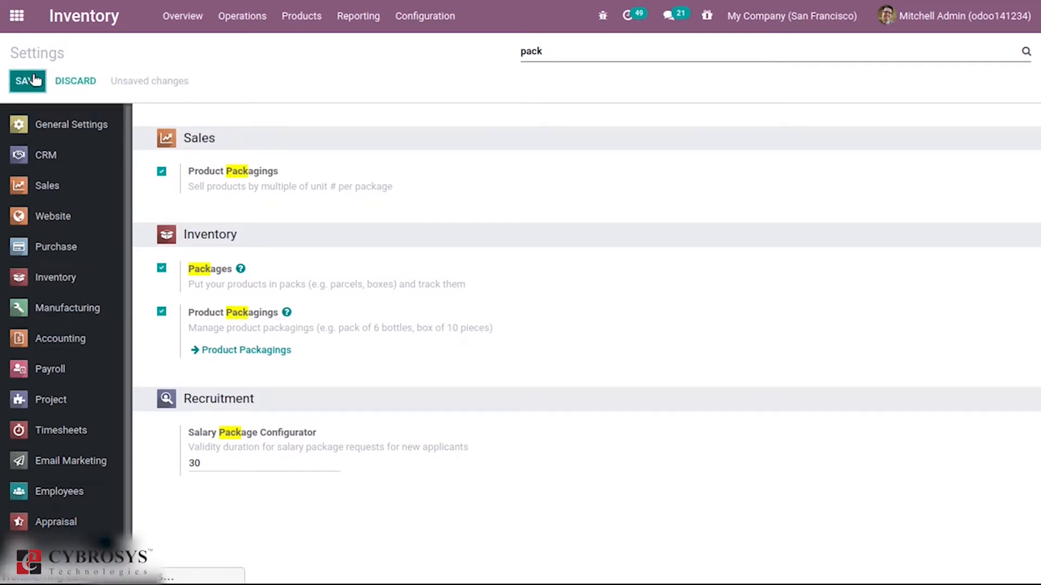
click(29, 81)
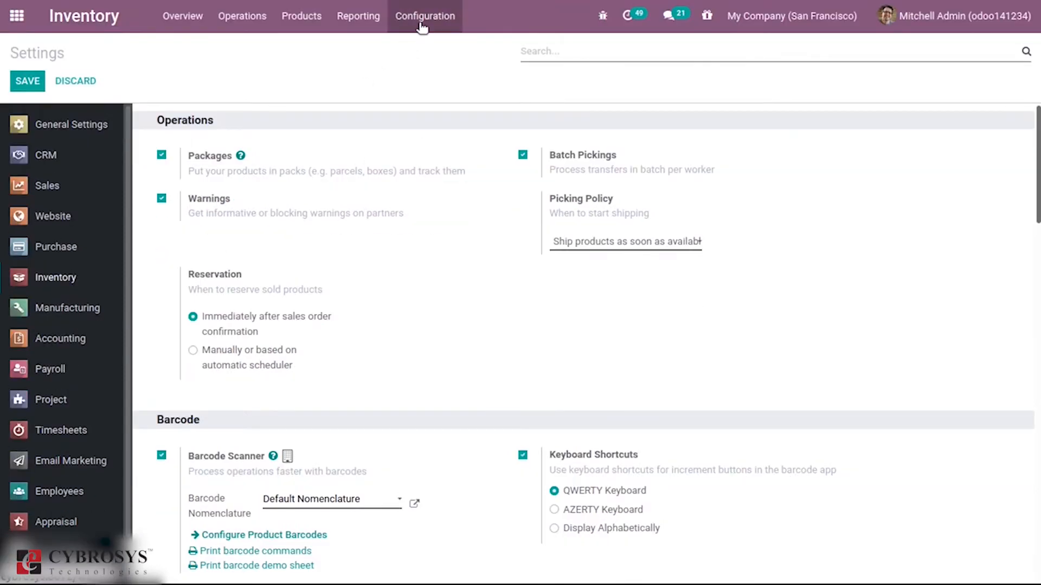
Review the delivery packages list and the shipping connectors enabled in the Inventory settings.
click(423, 24)
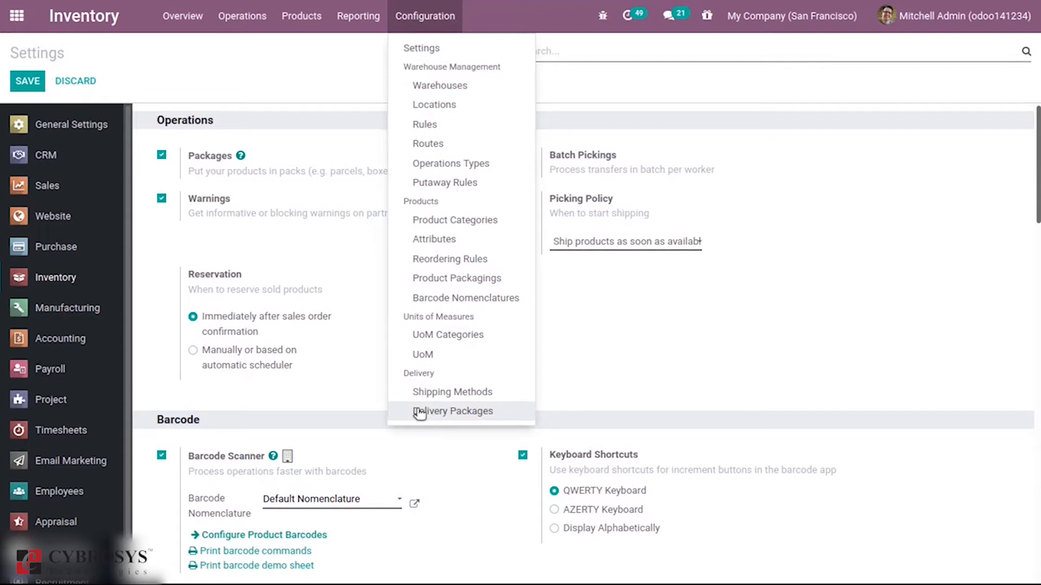
click(467, 414)
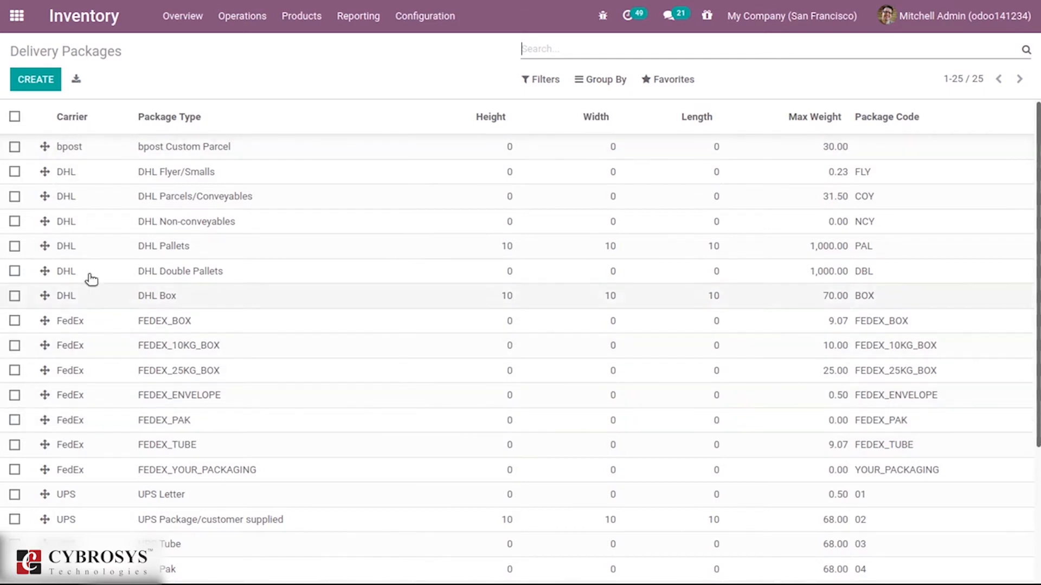
click(425, 16)
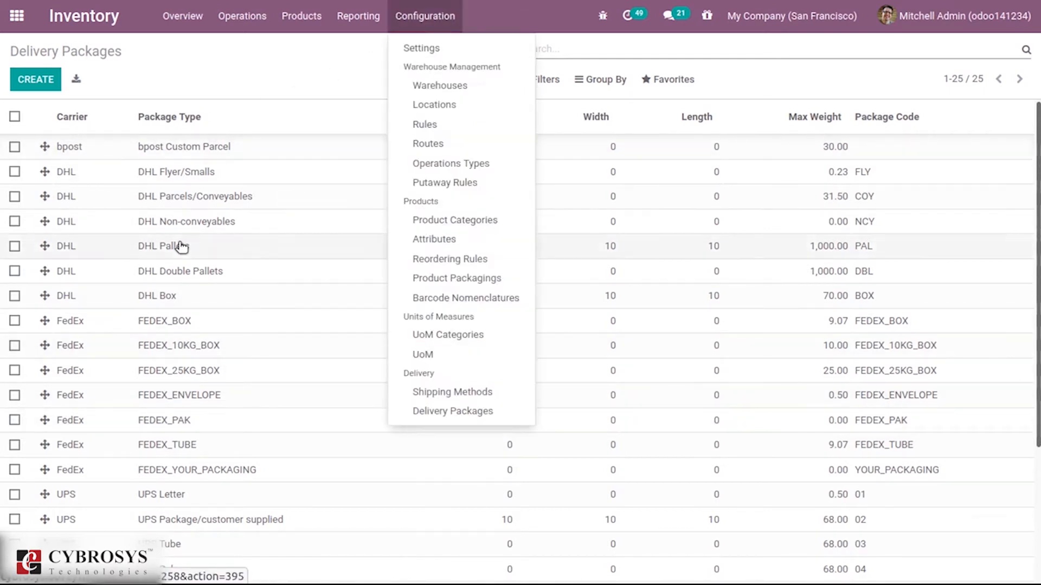
click(421, 49)
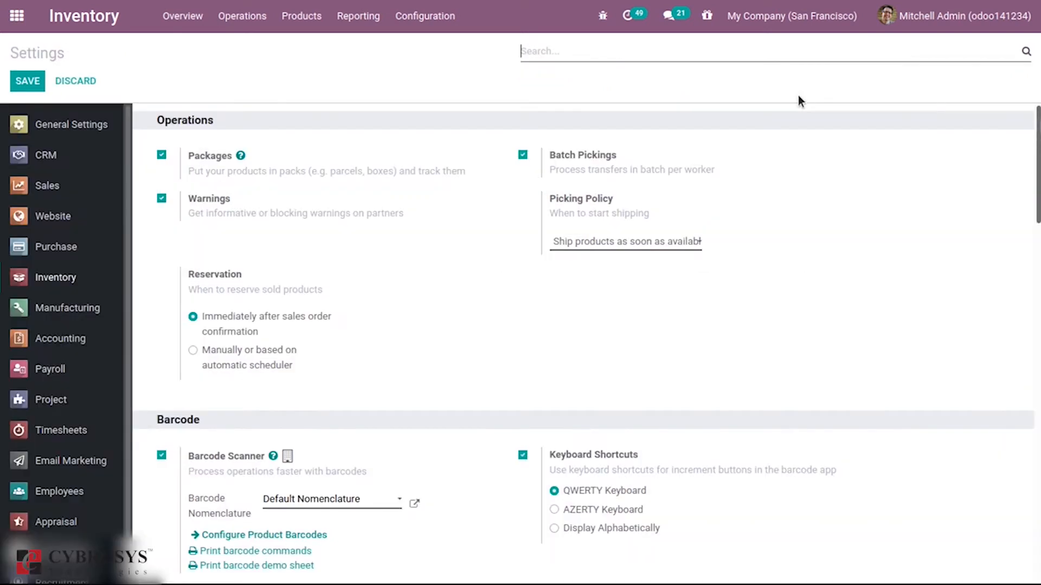
scroll(586, 326, down, 10)
scroll(924, 323, down, 2)
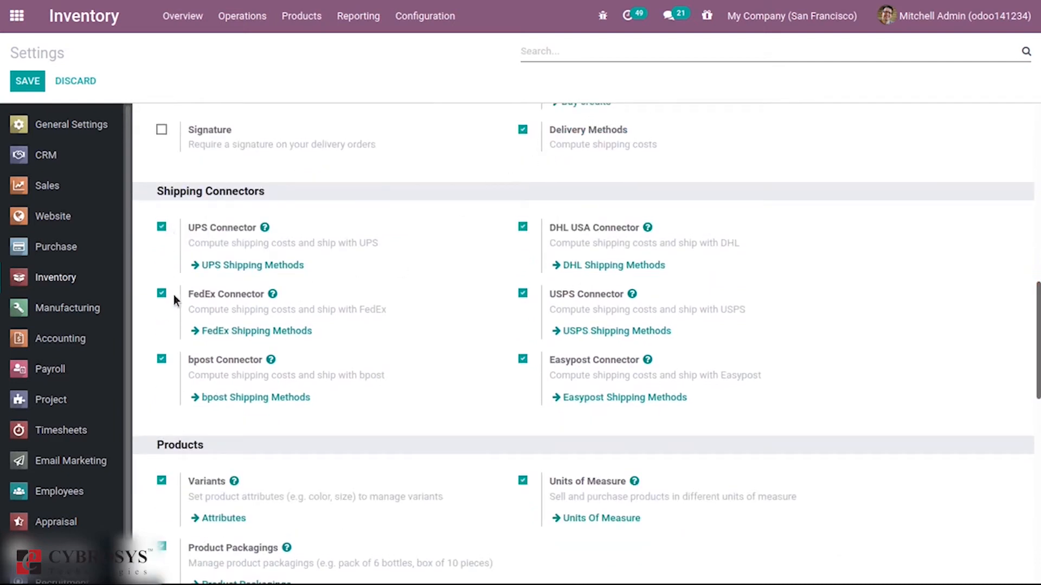
mouse_move(215, 295)
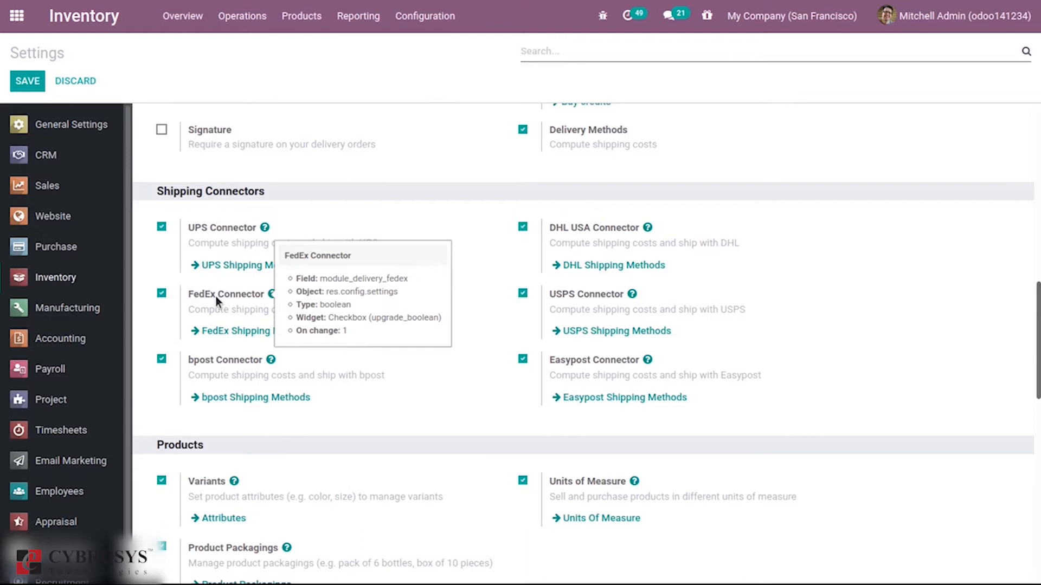
Create a new delivery package with the package type name "Bag 2Kg".
click(426, 27)
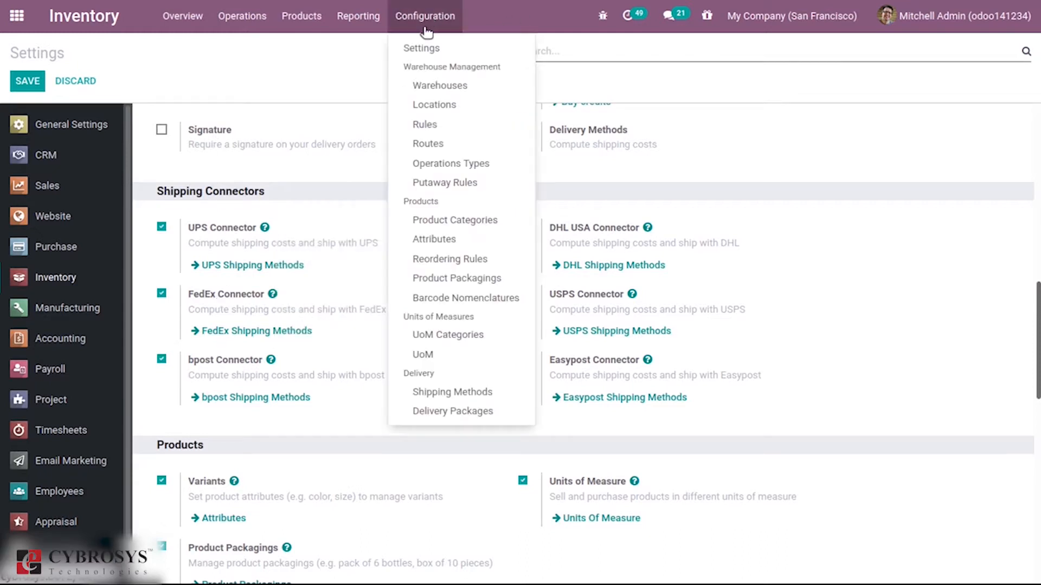
click(442, 411)
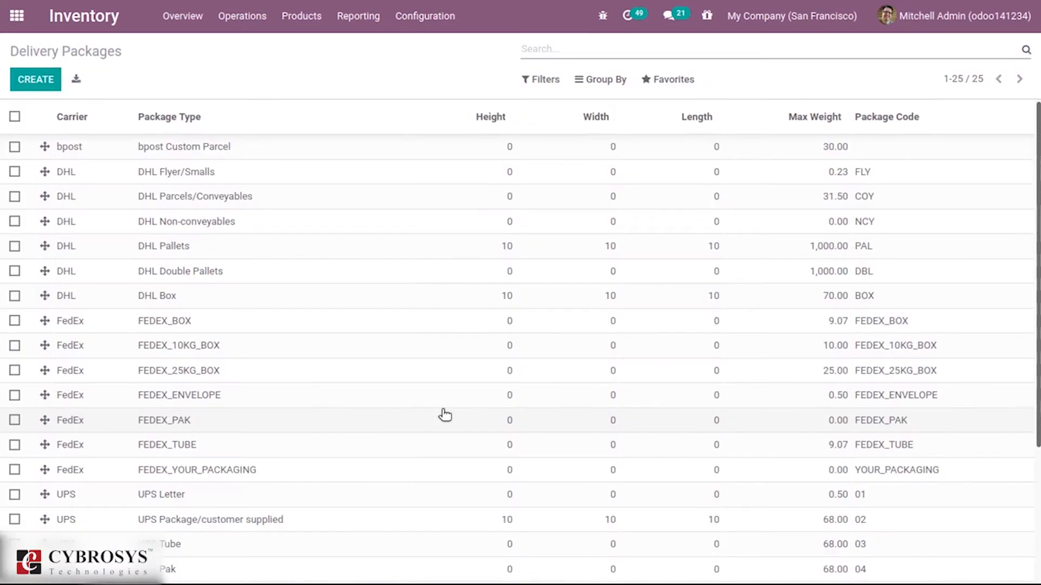
click(32, 80)
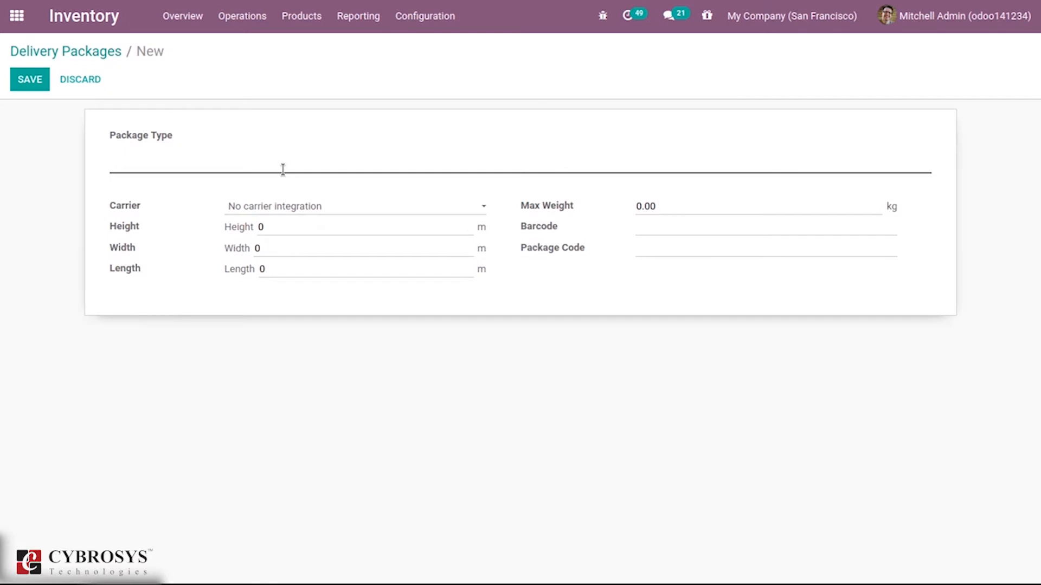
text(Bag o)
key(BackSpace)
key(BackSpace)
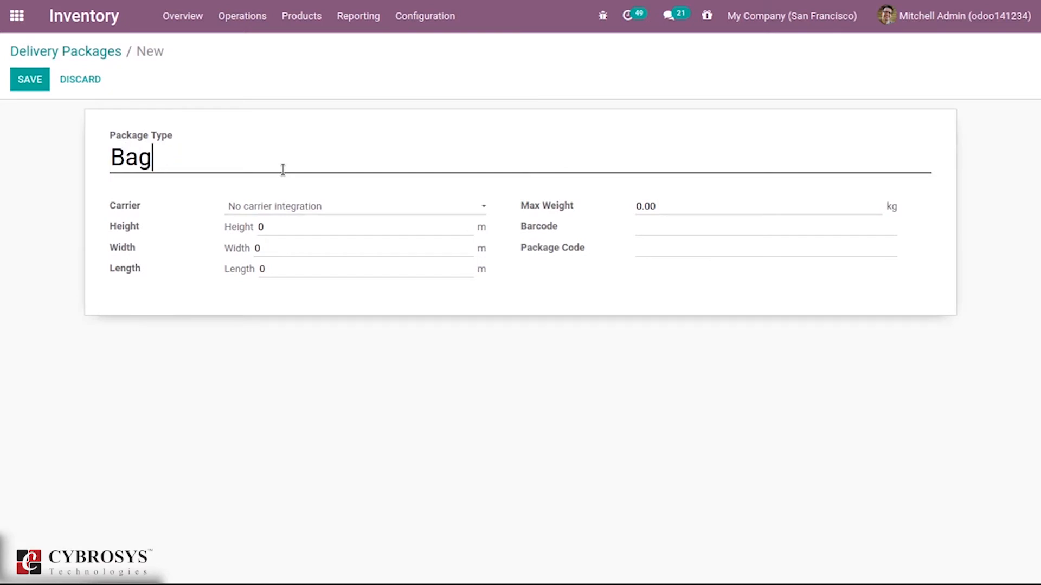
text(2k)
key(BackSpace)
text(Kg)
Set the package type's carrier to DHL and its height and width to 50 each.
click(314, 211)
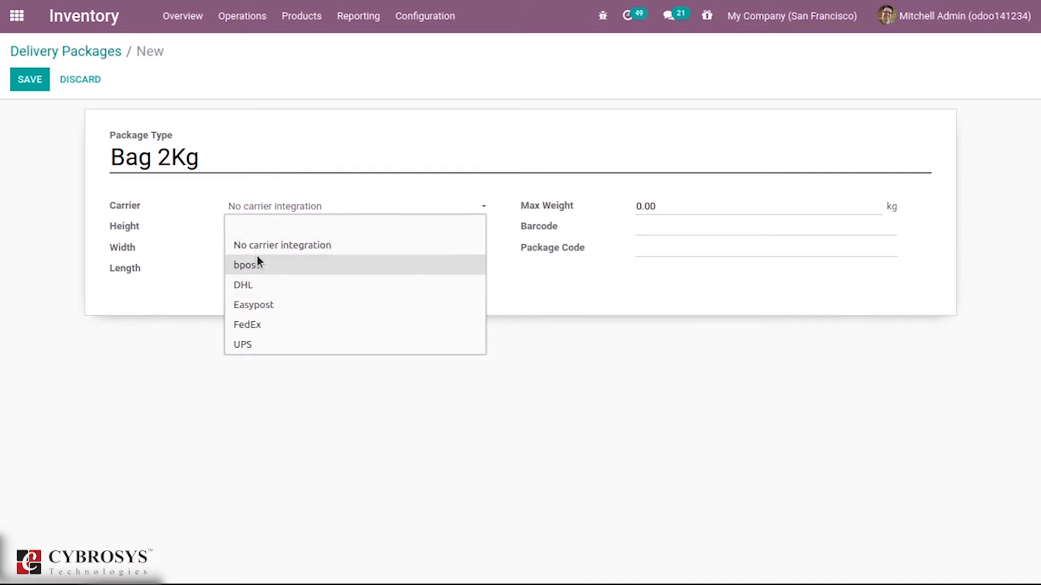
click(272, 285)
click(262, 227)
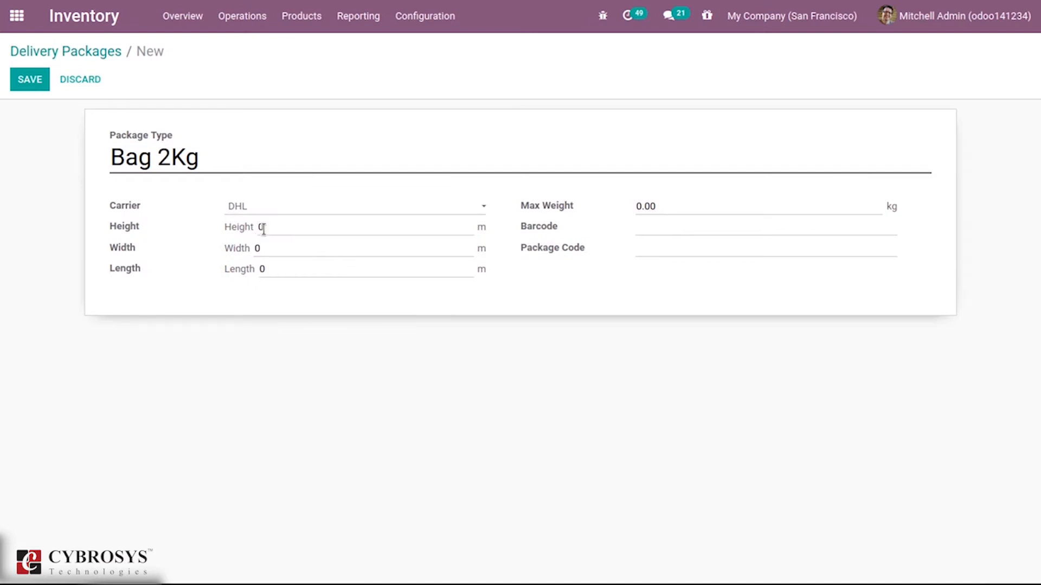
key(BackSpace)
text(50)
click(273, 248)
key(BackSpace)
text(50)
Set the maximum weight to 2 kg, save the package type and return to the delivery packages list.
click(640, 204)
key(BackSpace)
text(2)
click(29, 80)
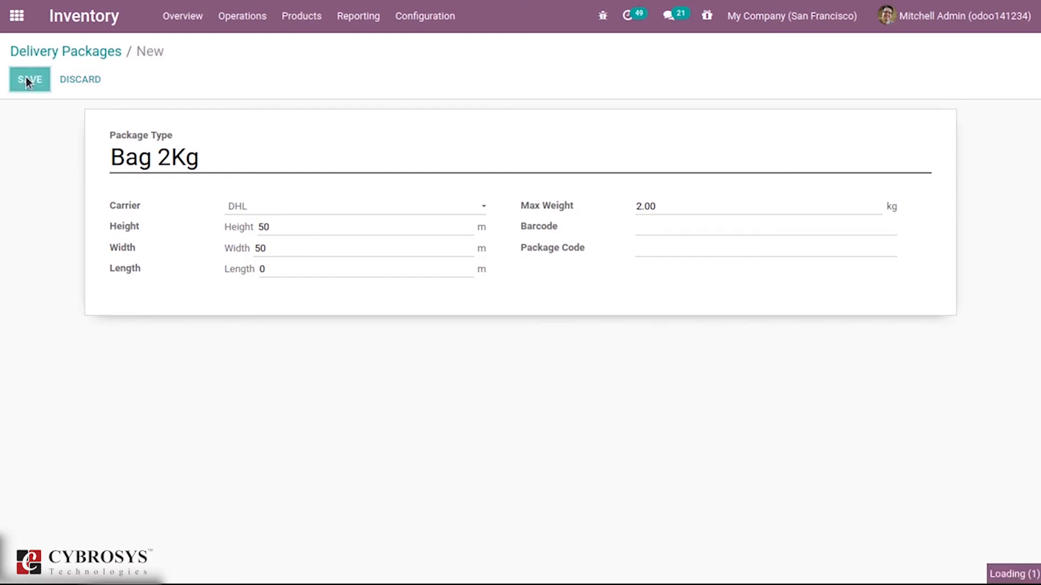
click(80, 54)
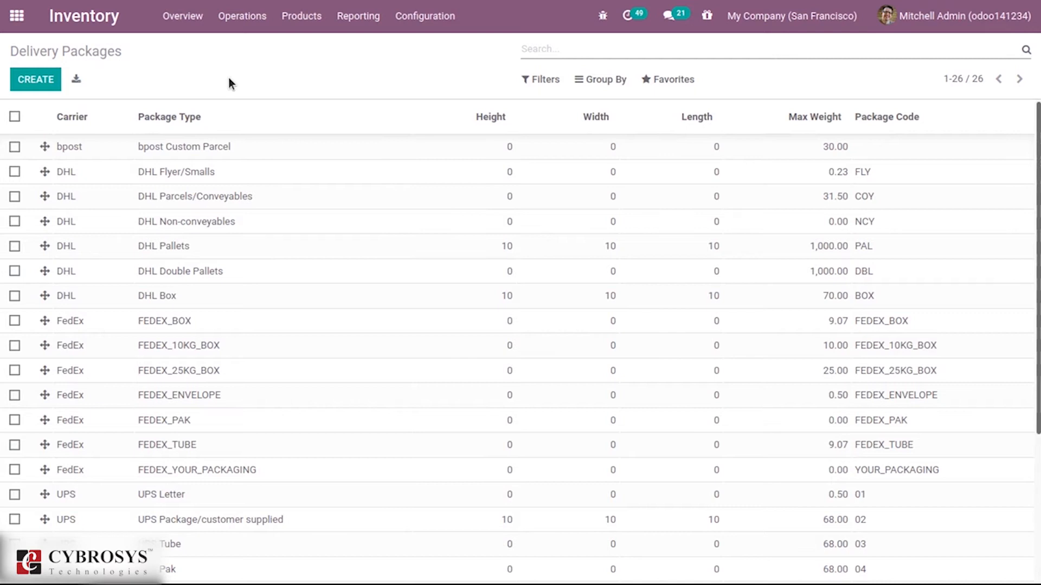
Assign the package type Bag 2Kg to the package PACK0000001 and save it.
click(233, 26)
click(298, 19)
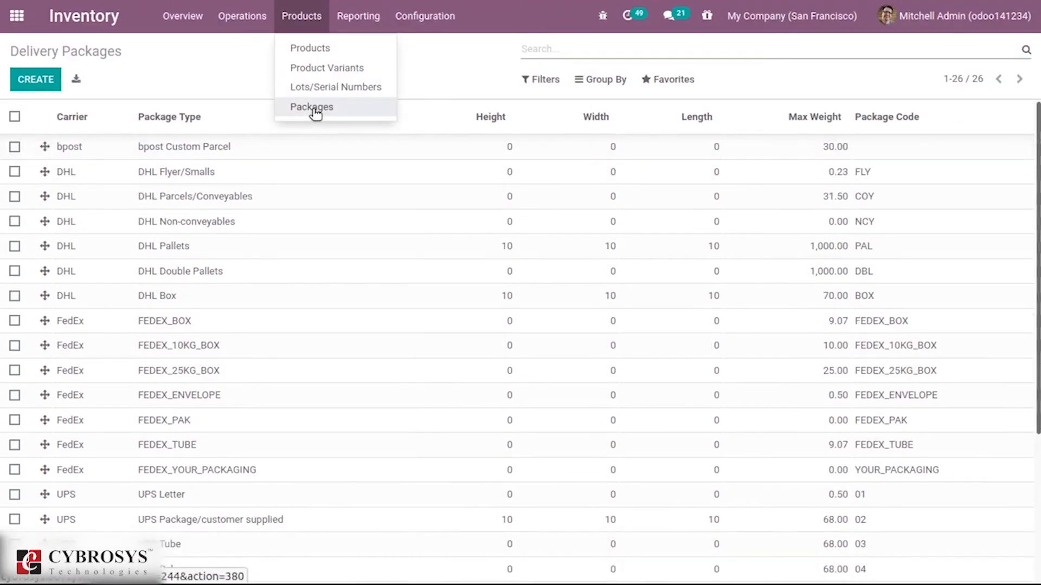
click(313, 108)
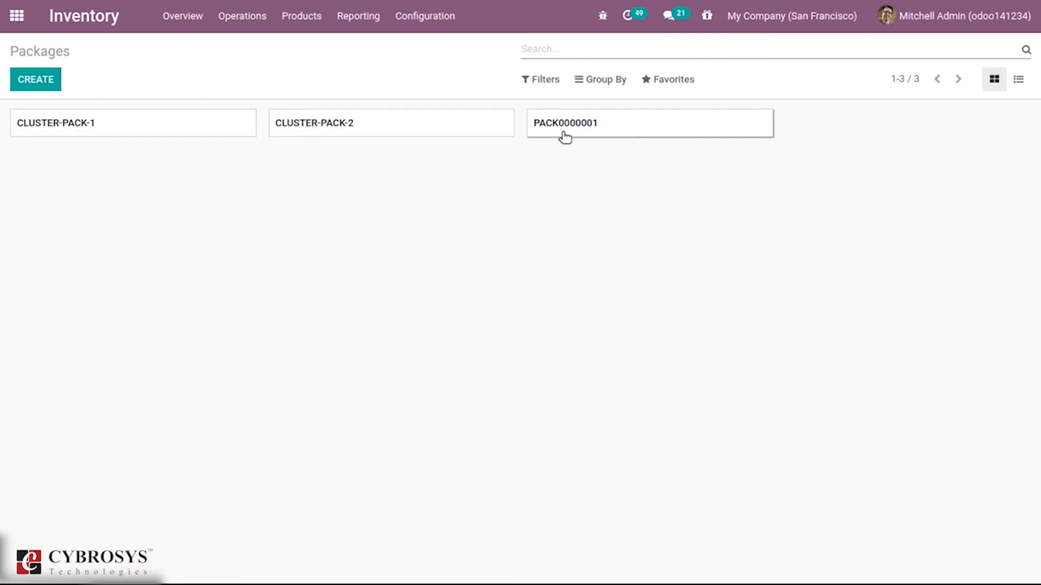
click(564, 136)
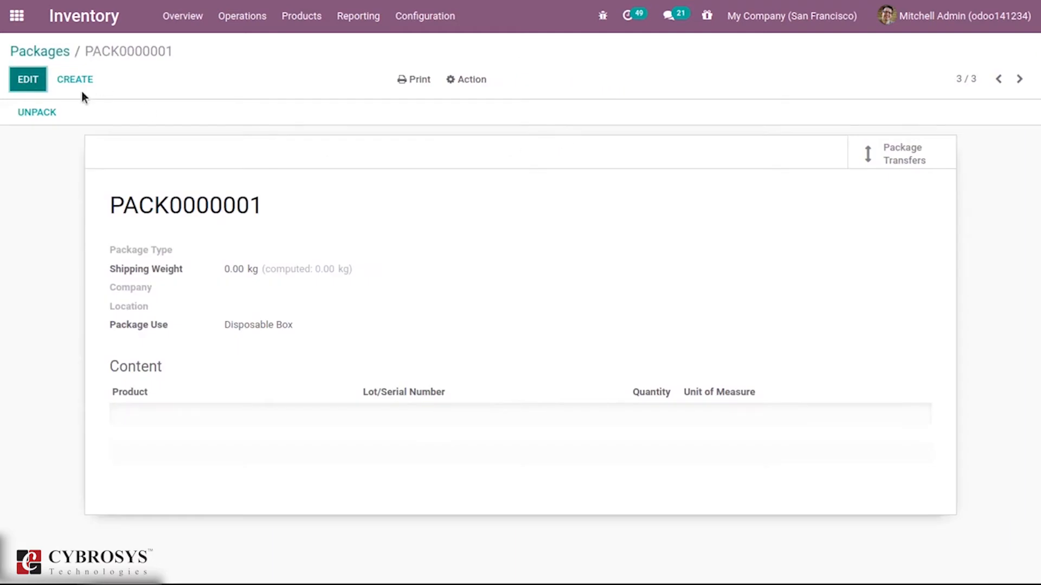
click(35, 79)
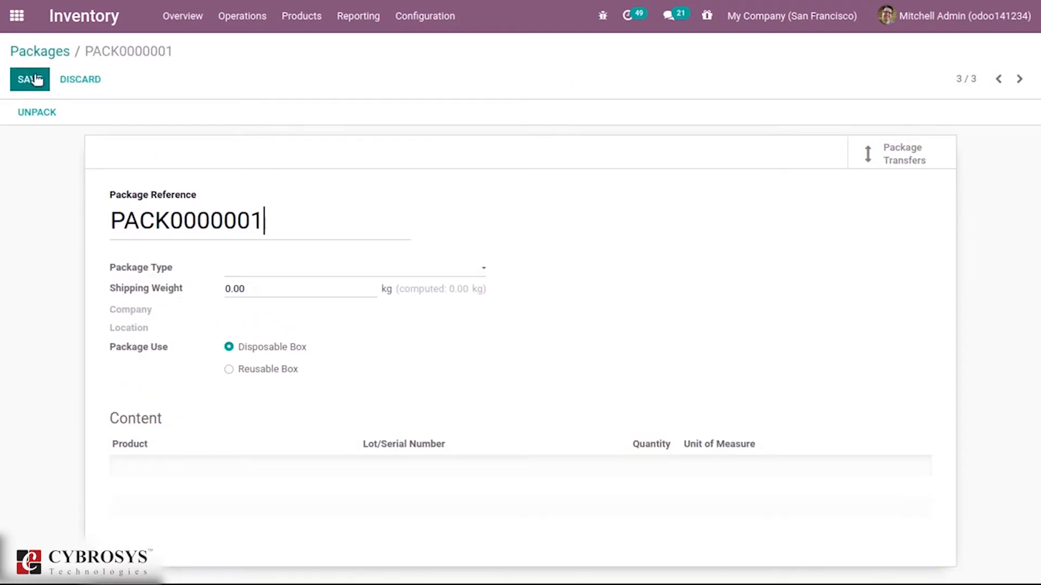
click(255, 272)
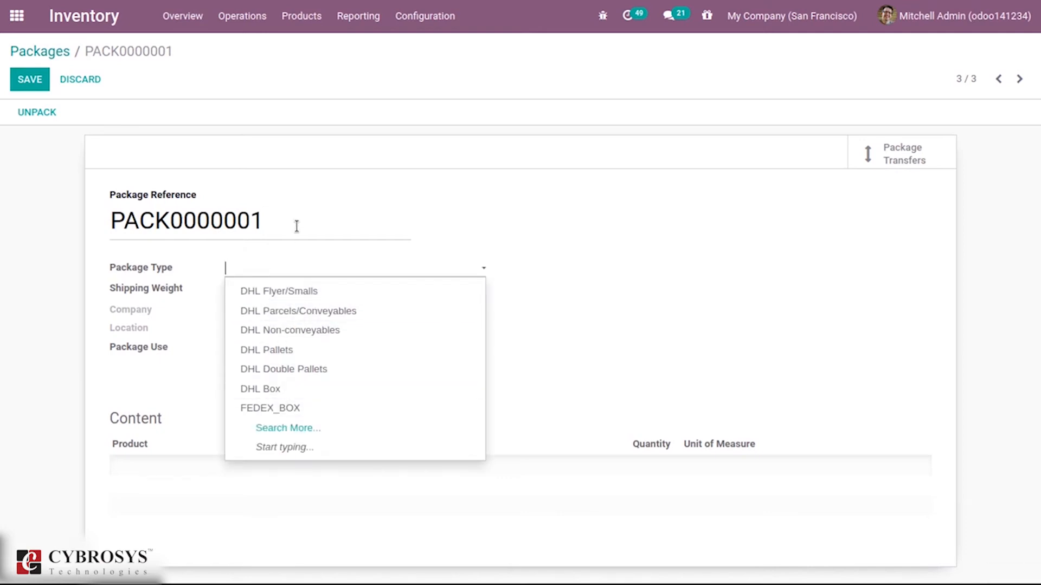
text(ba)
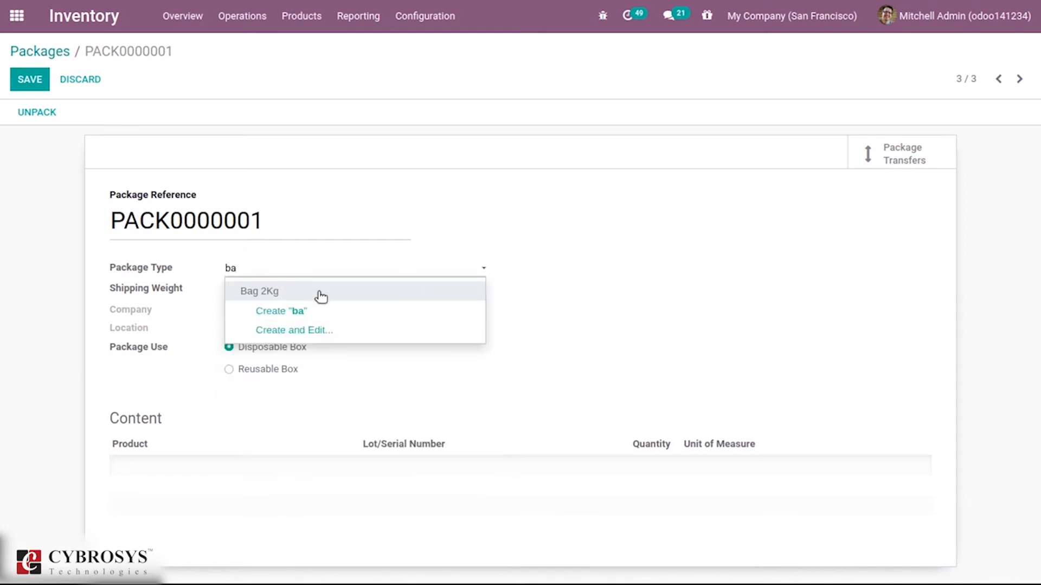
click(319, 294)
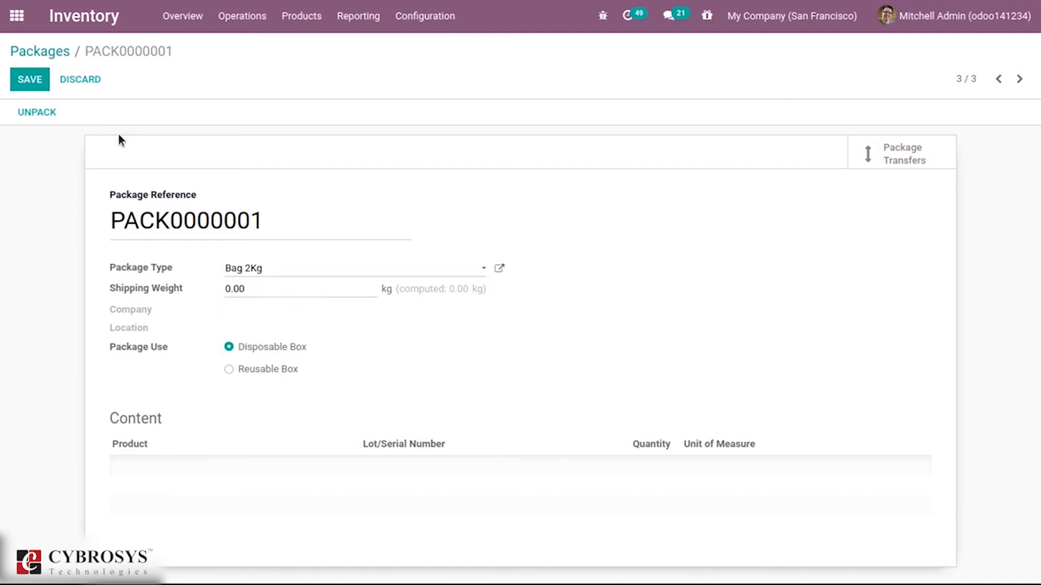
click(30, 84)
click(46, 51)
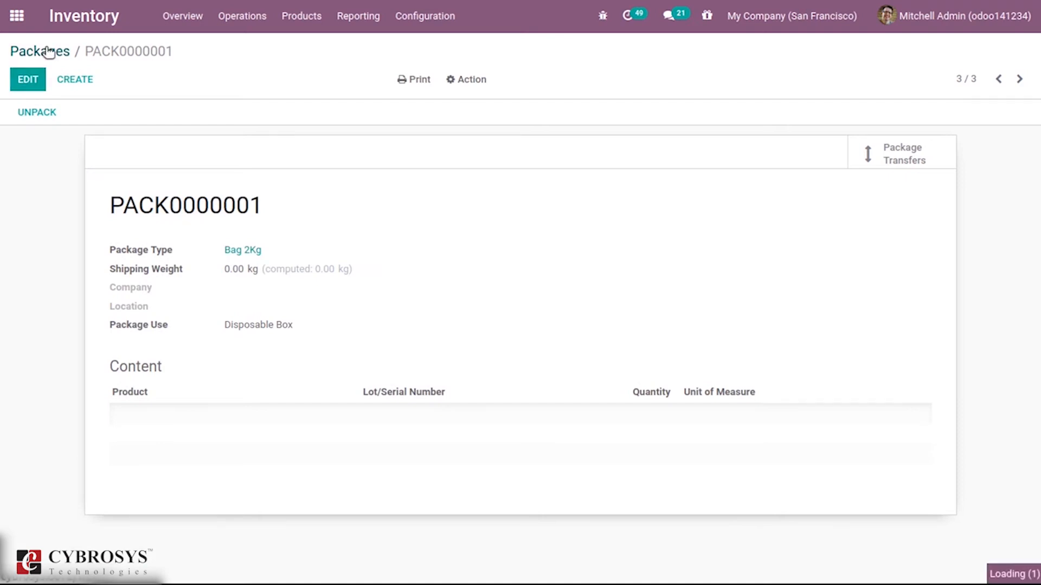
Start a new quotation in the Sales app for the customer Registered Customer.
click(12, 14)
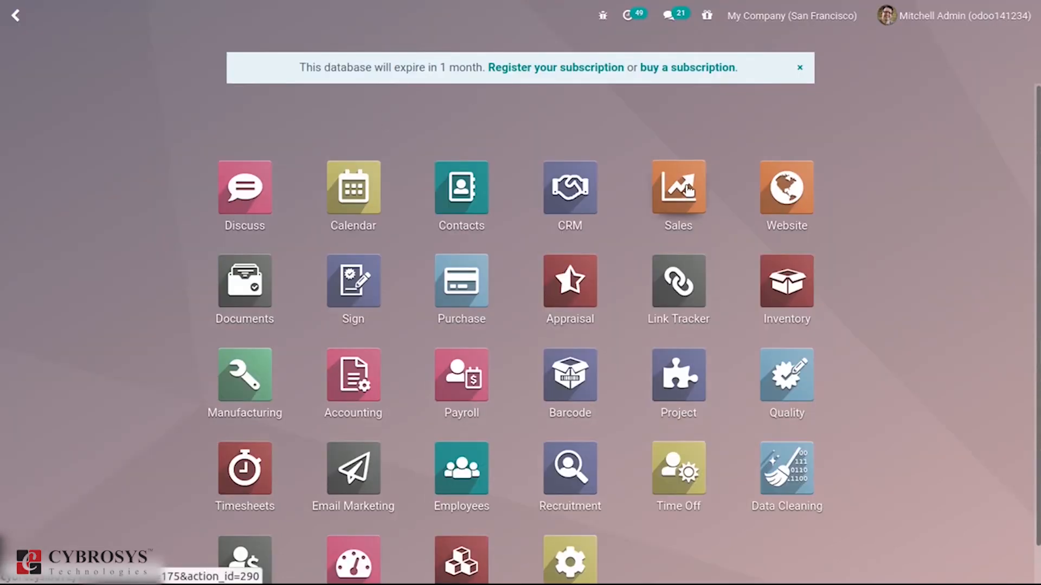
click(687, 190)
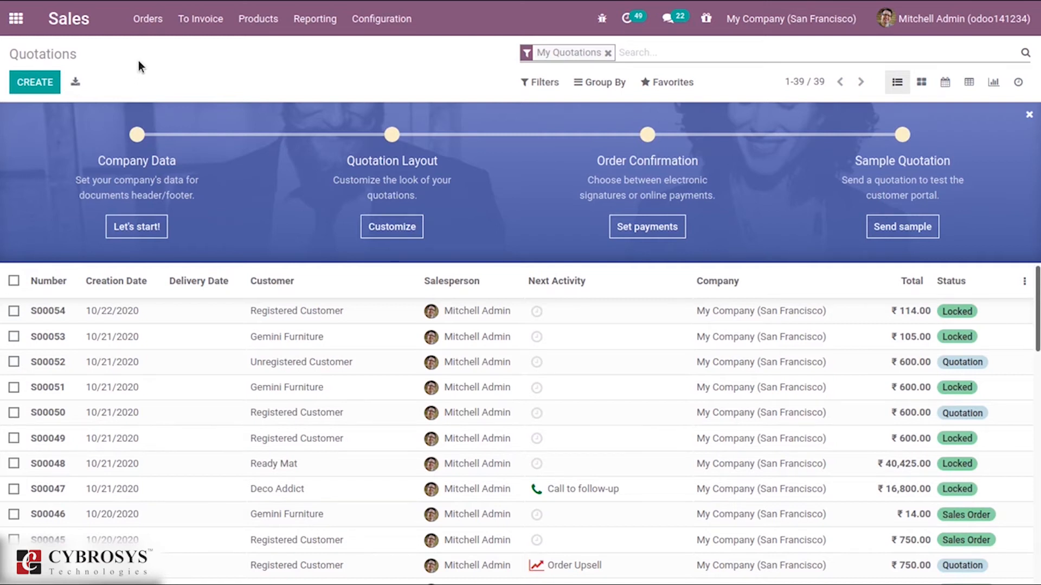
click(46, 82)
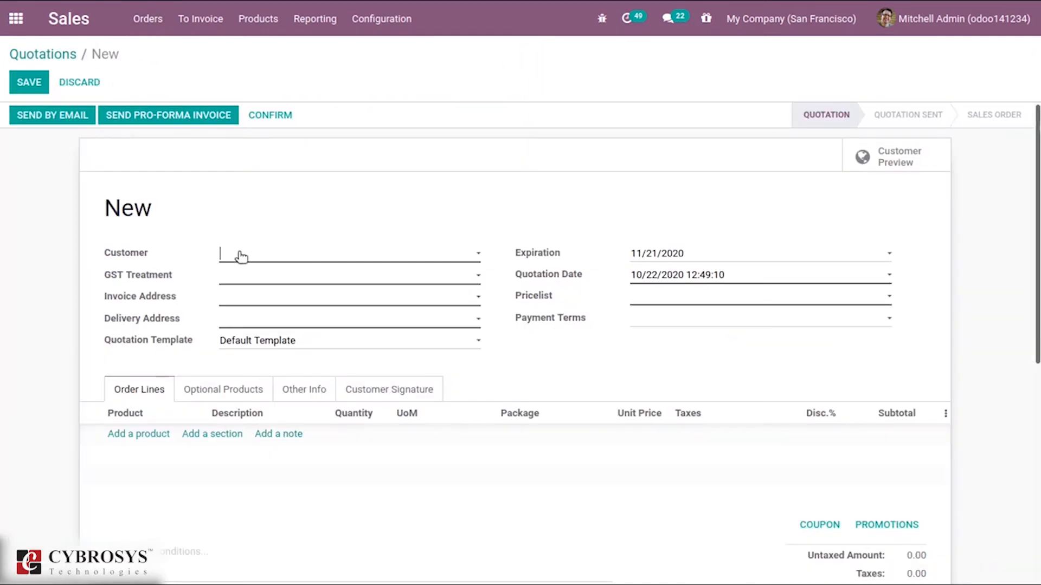
click(242, 256)
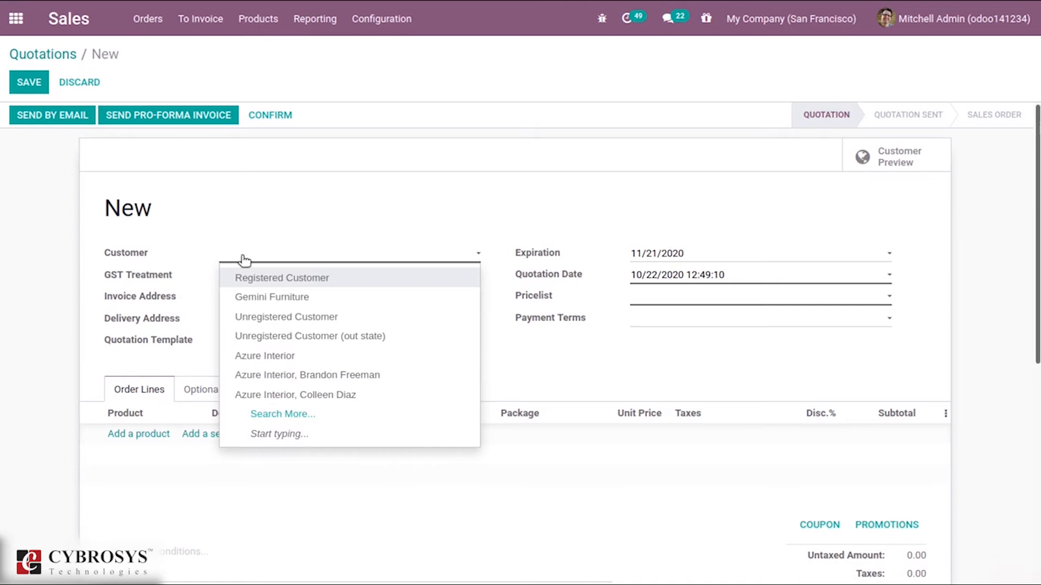
click(296, 281)
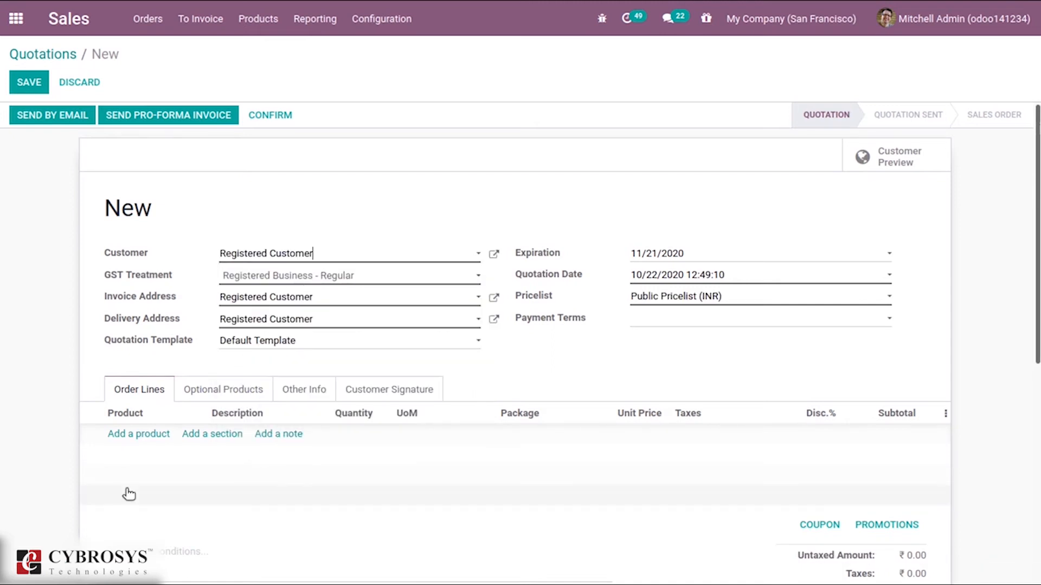
Add the product Aluminium Box to the quotation's order lines.
click(139, 433)
text(a)
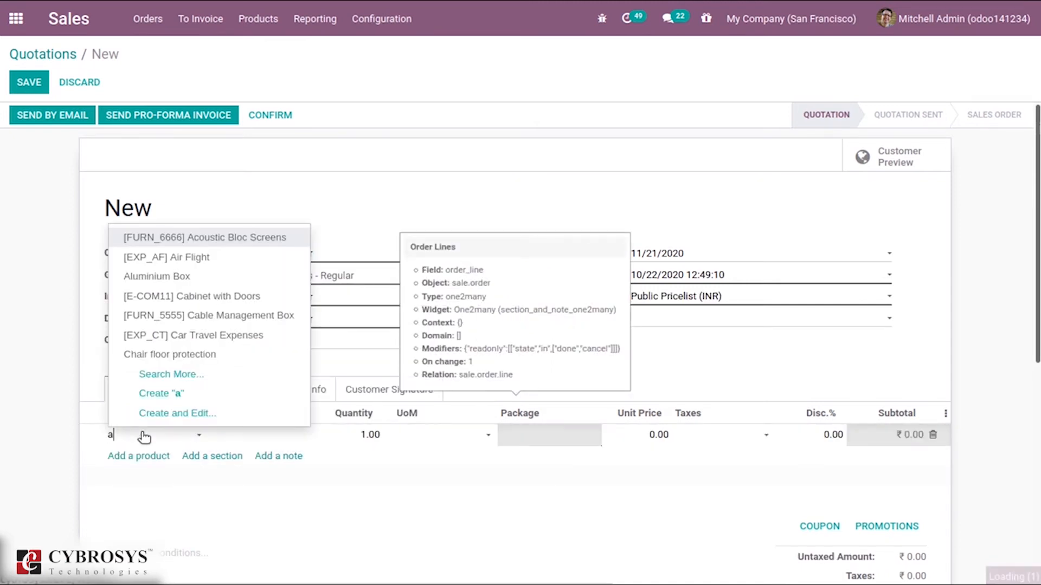
click(209, 275)
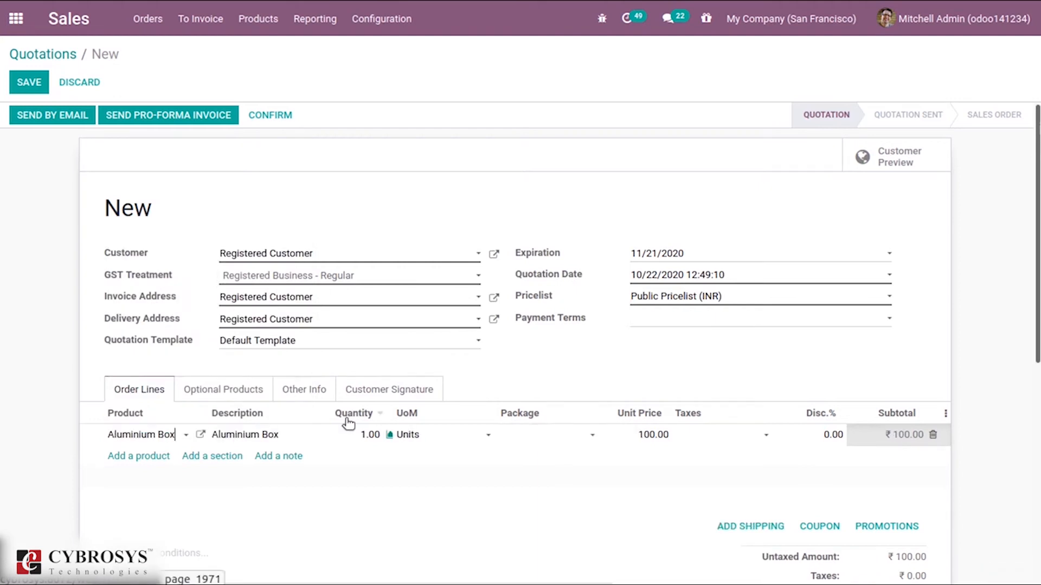
Add the product [E-COM07] Large Cabinet to the order lines and confirm the quotation.
click(149, 458)
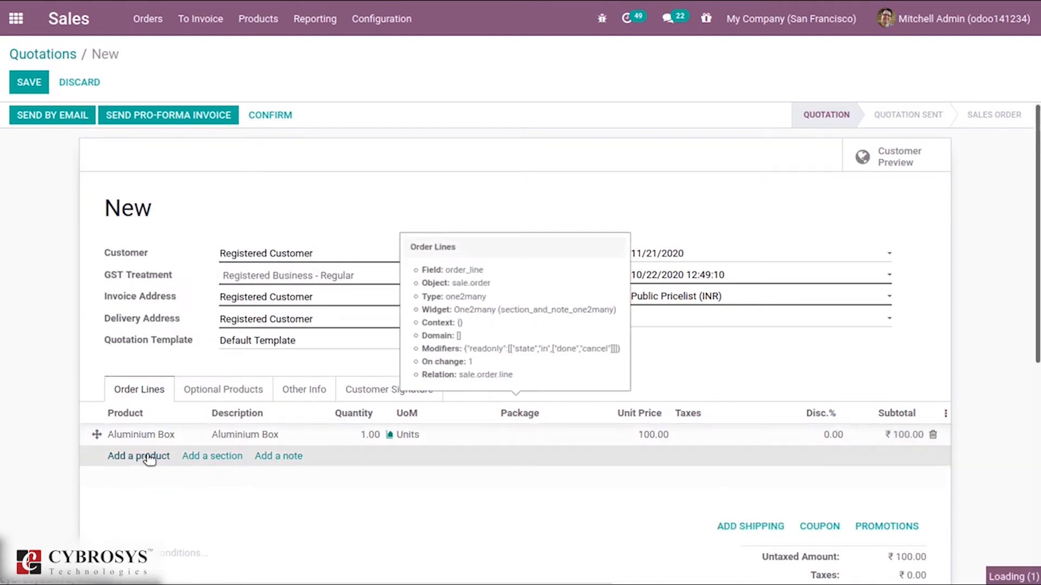
text(la)
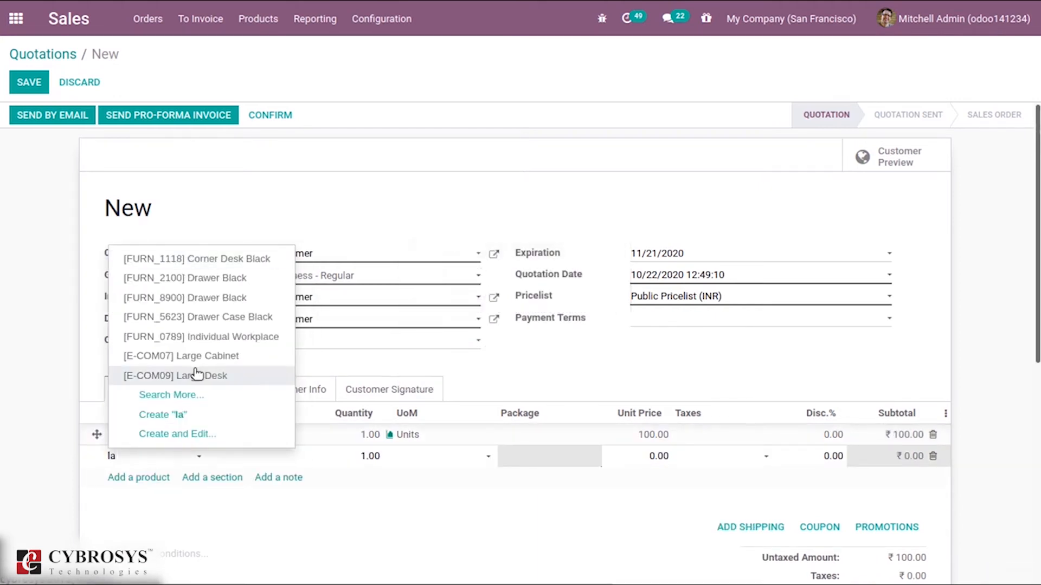
click(232, 355)
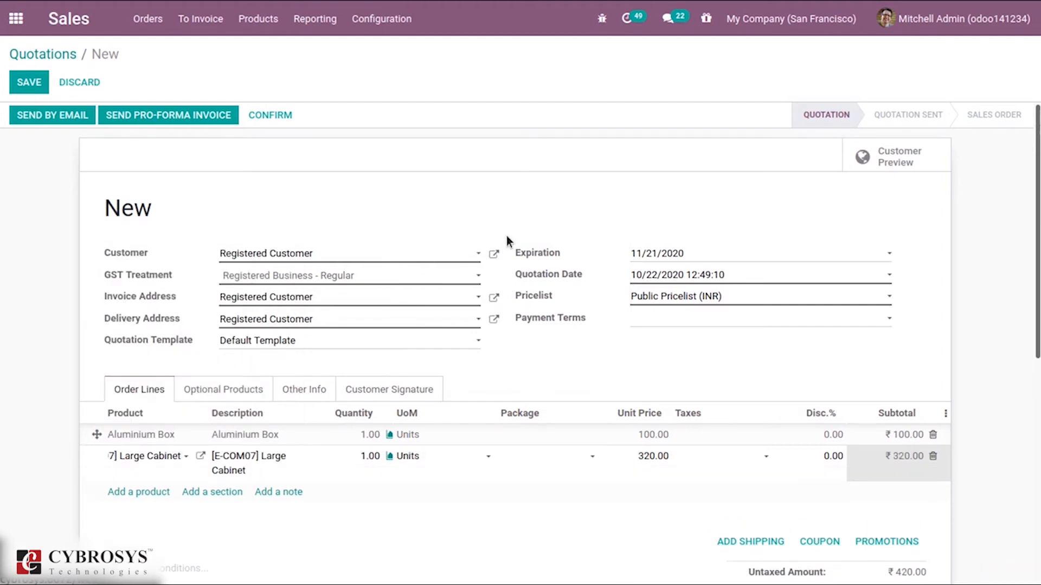
click(275, 114)
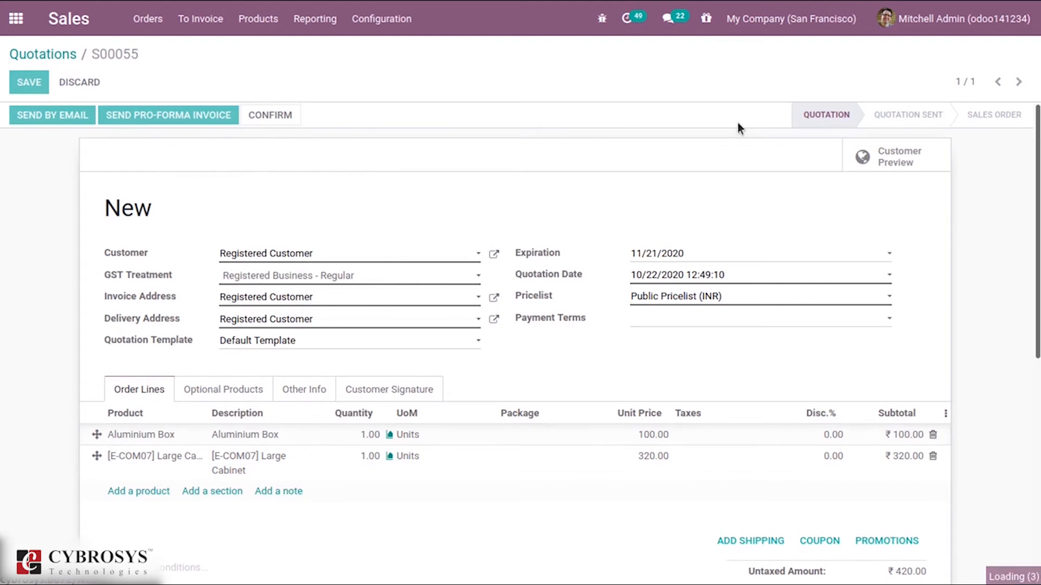
In the order's delivery, set the destination package of the Aluminium Box and Large Cabinet lines to PACK0000001 and save it.
click(887, 153)
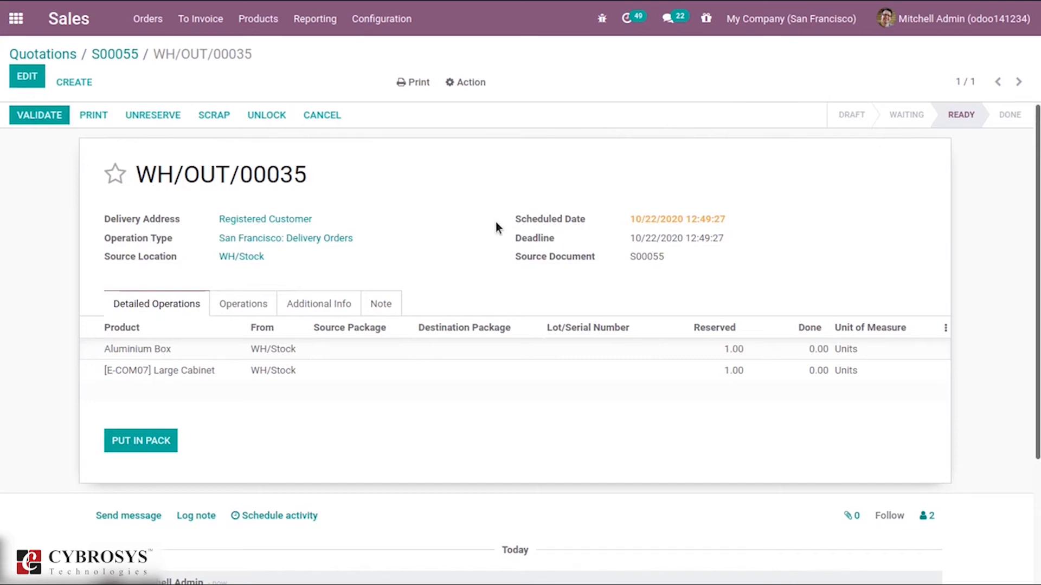
click(27, 79)
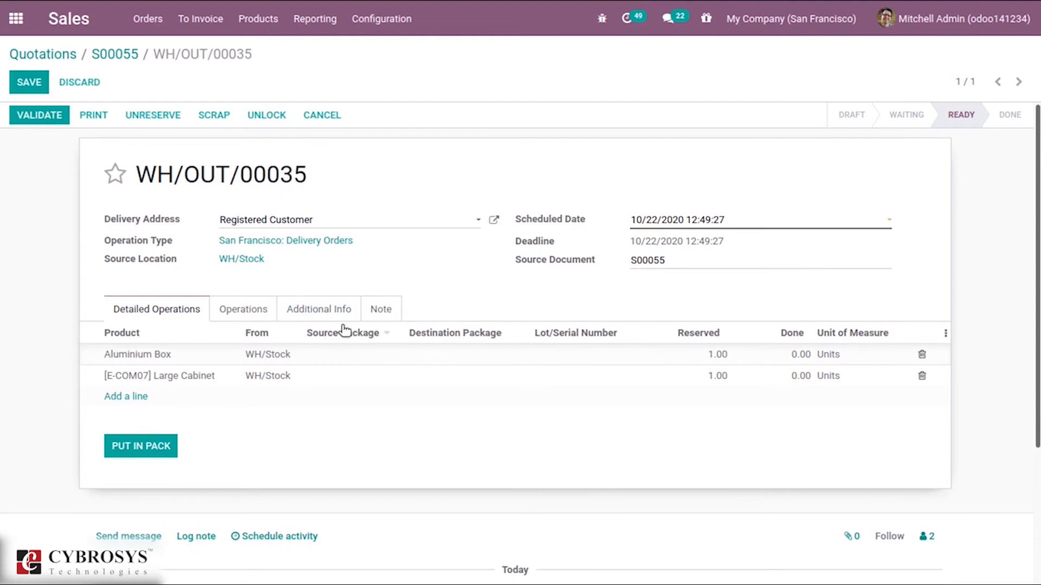
click(374, 356)
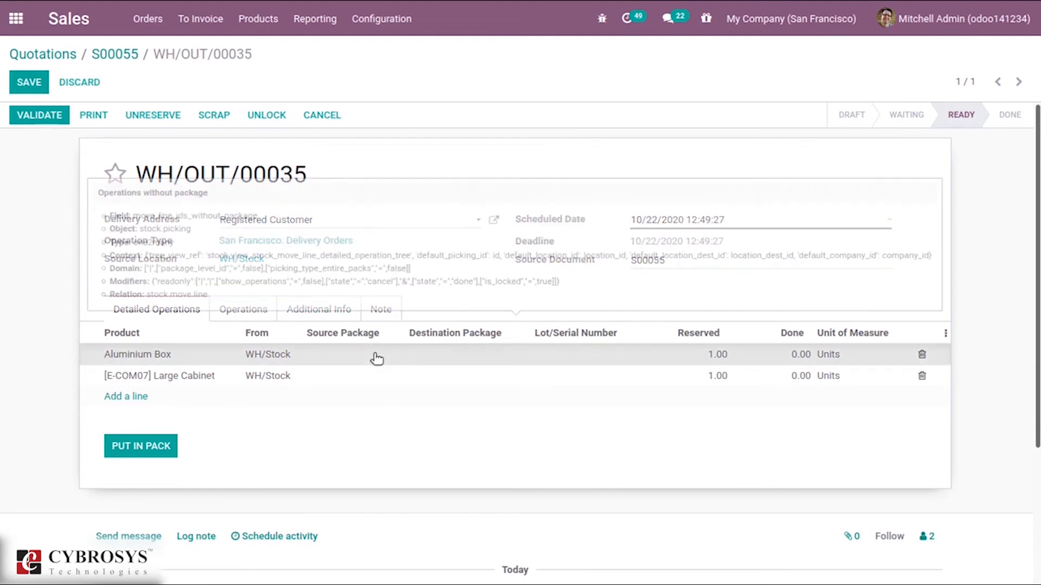
click(434, 286)
click(462, 359)
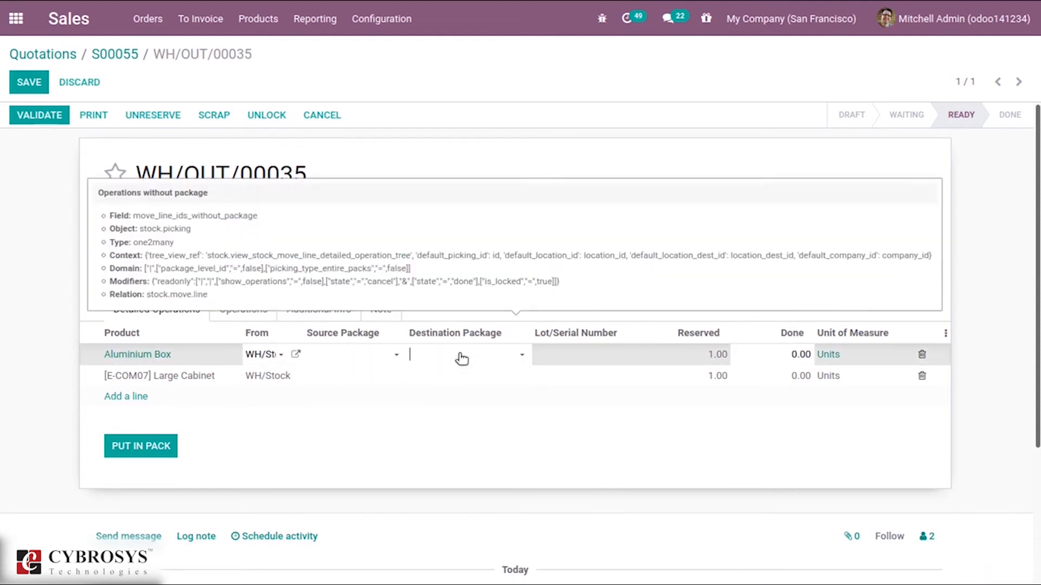
click(470, 417)
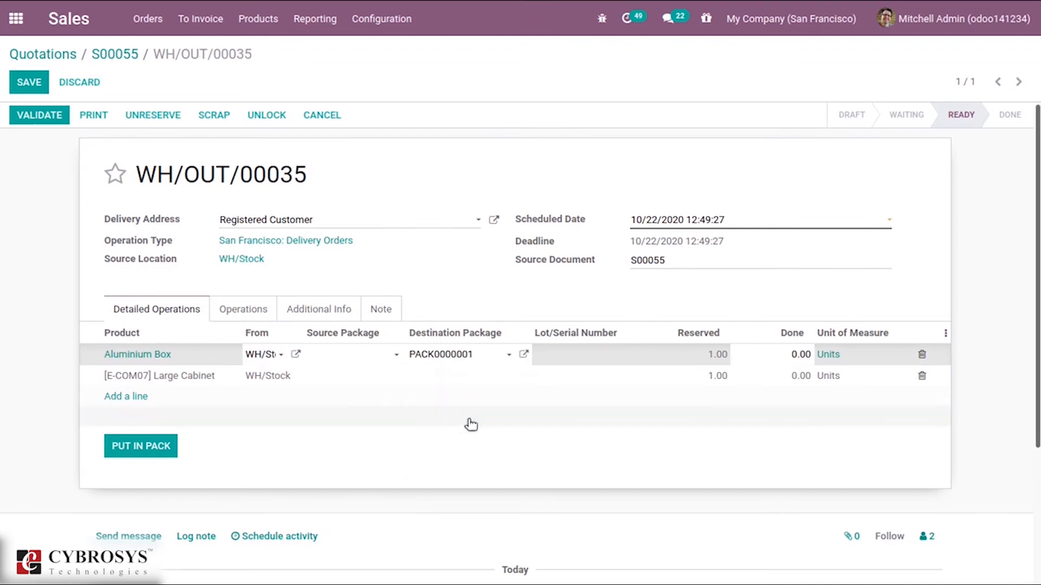
click(457, 376)
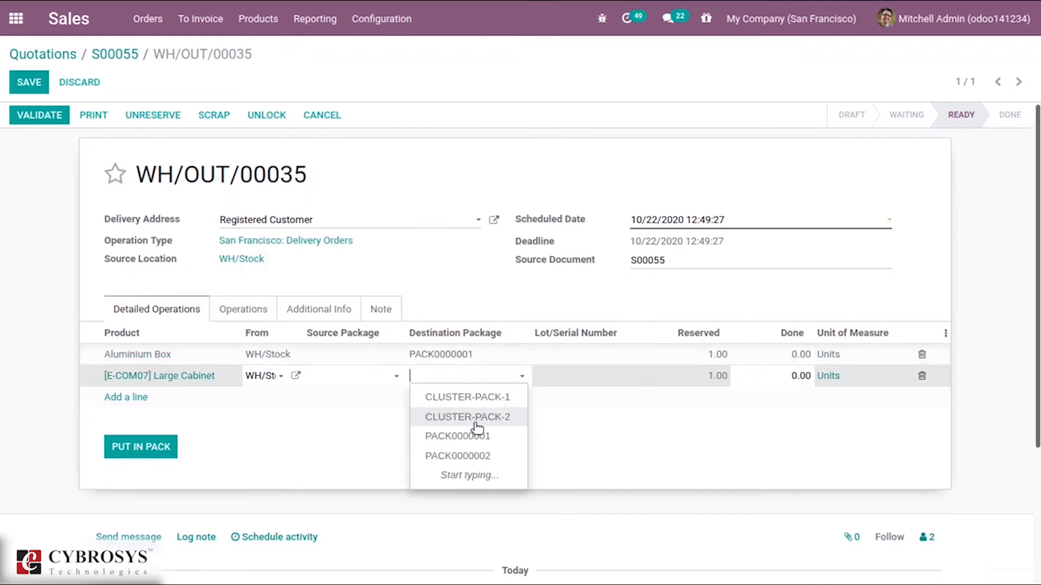
click(474, 435)
click(29, 83)
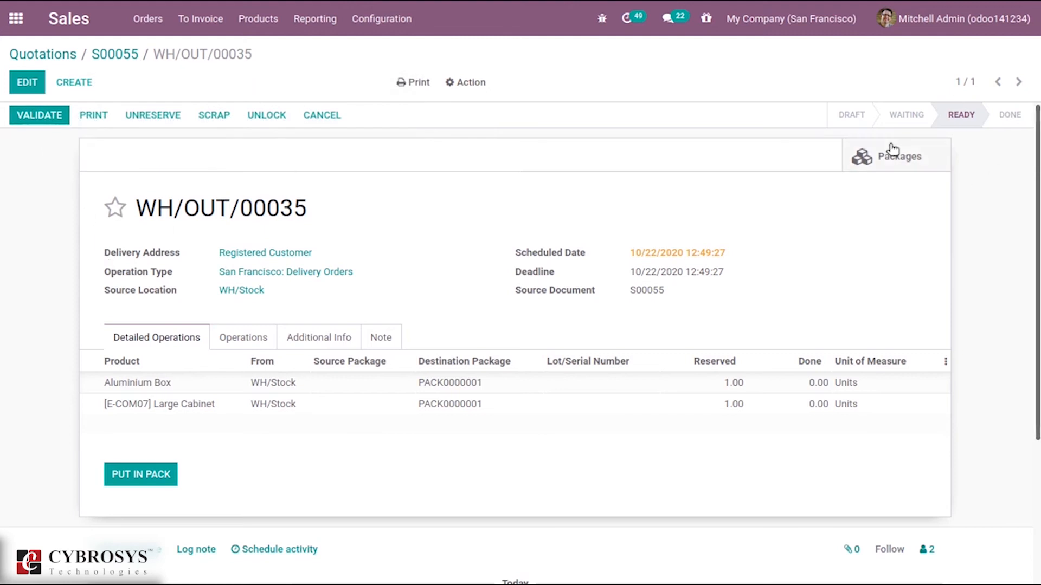
Examine the details of package PACK0000001 from the unvalidated delivery and return to the delivery.
click(905, 156)
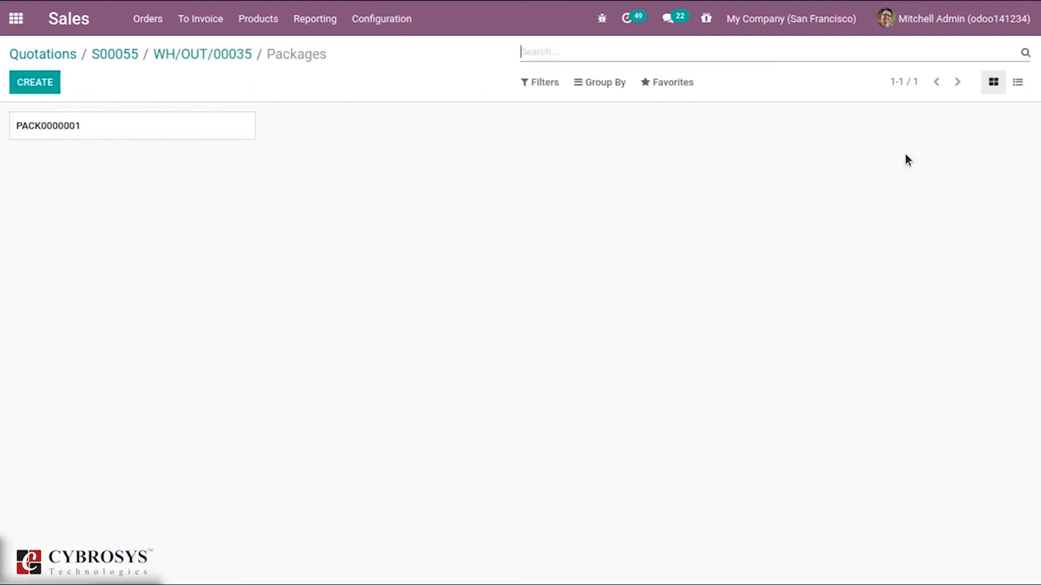
click(216, 122)
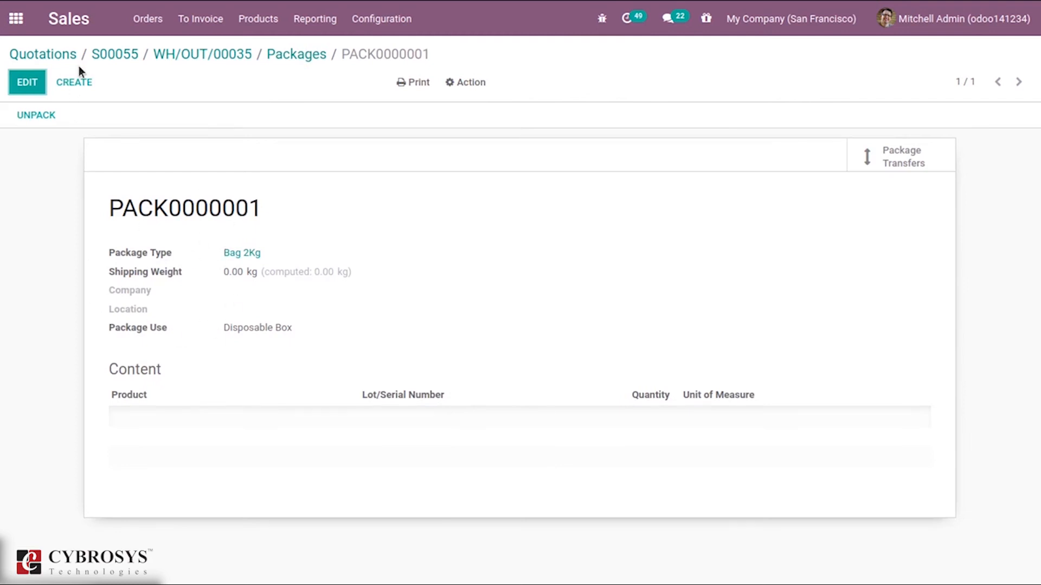
click(297, 56)
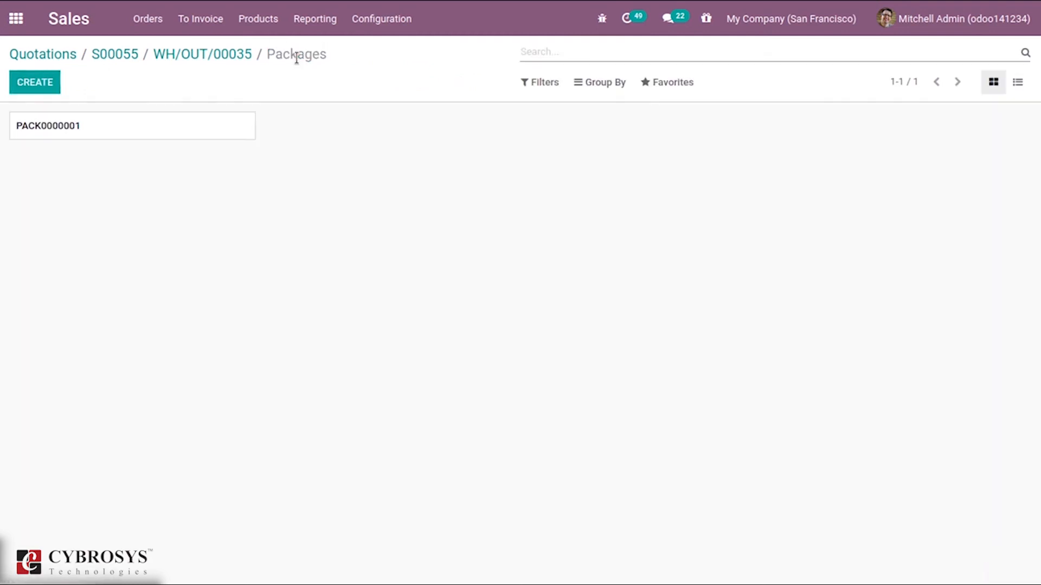
click(228, 54)
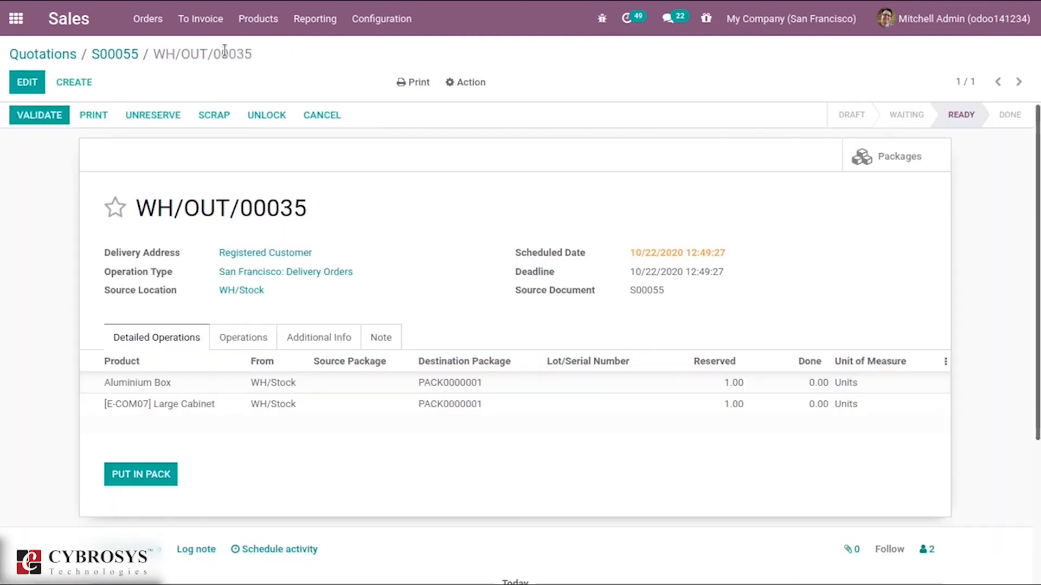
Validate the delivery and apply the immediate transfer of all quantities.
click(38, 123)
click(181, 156)
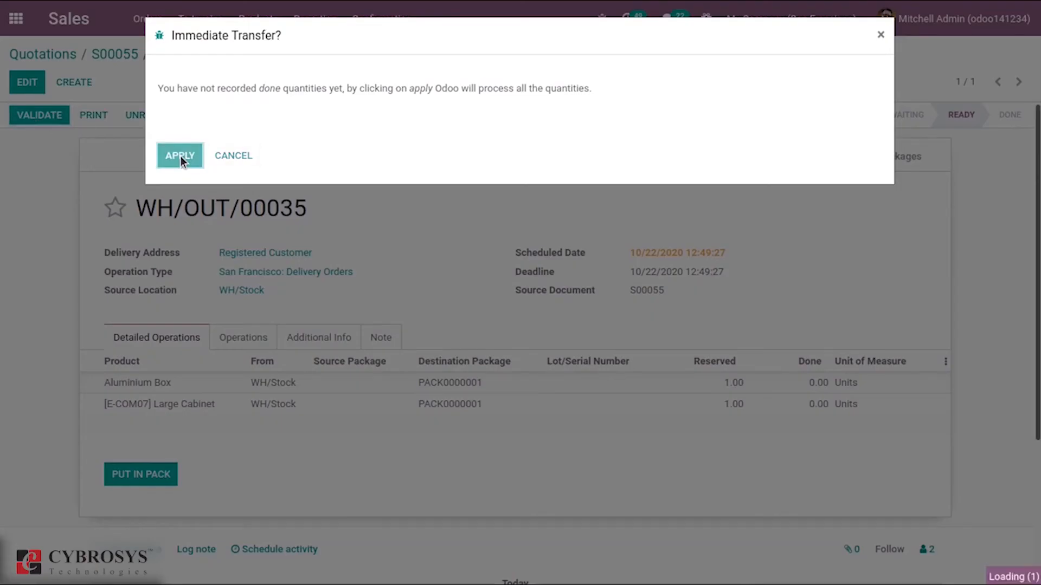
click(181, 156)
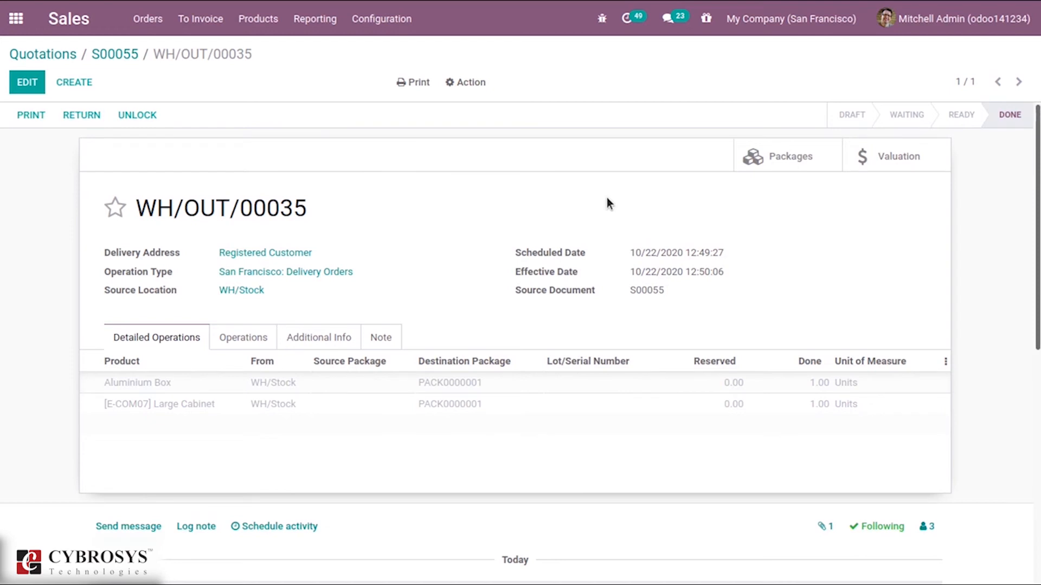
Review the location and content of package PACK0000001 from the validated delivery, and go back through the sales order to the quotations list.
click(784, 167)
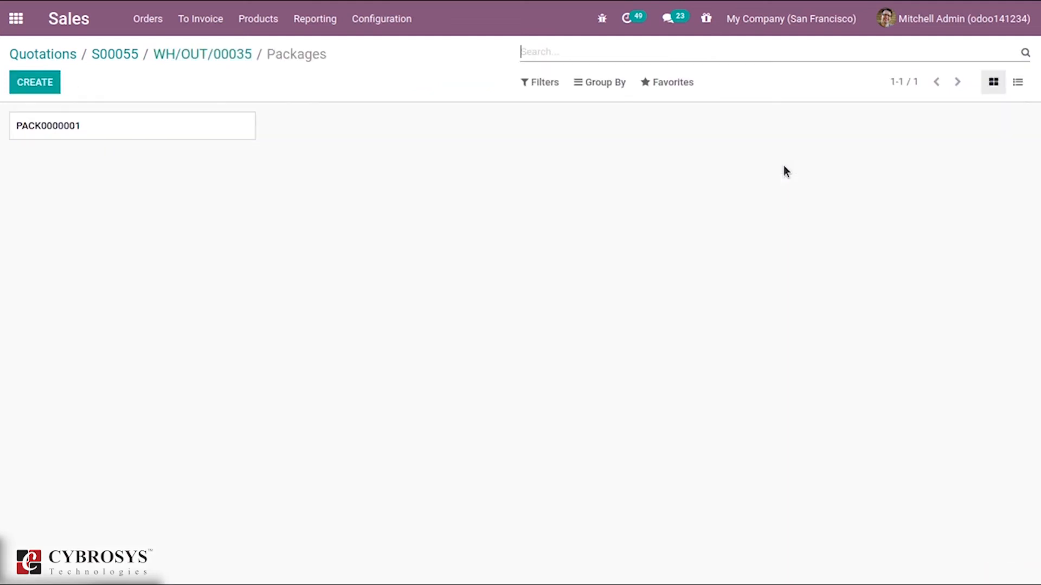
click(182, 134)
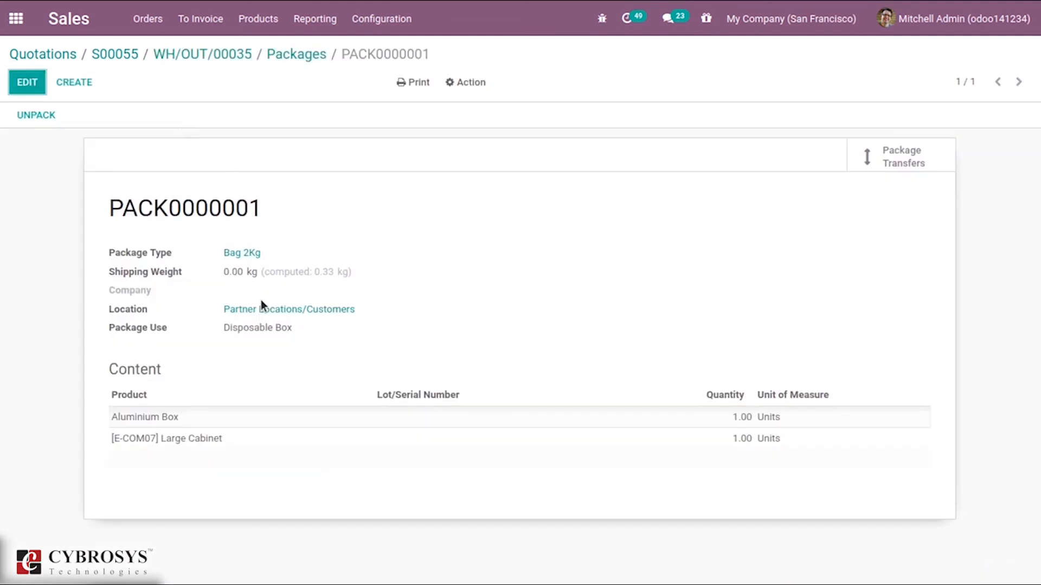
mouse_move(197, 439)
click(276, 53)
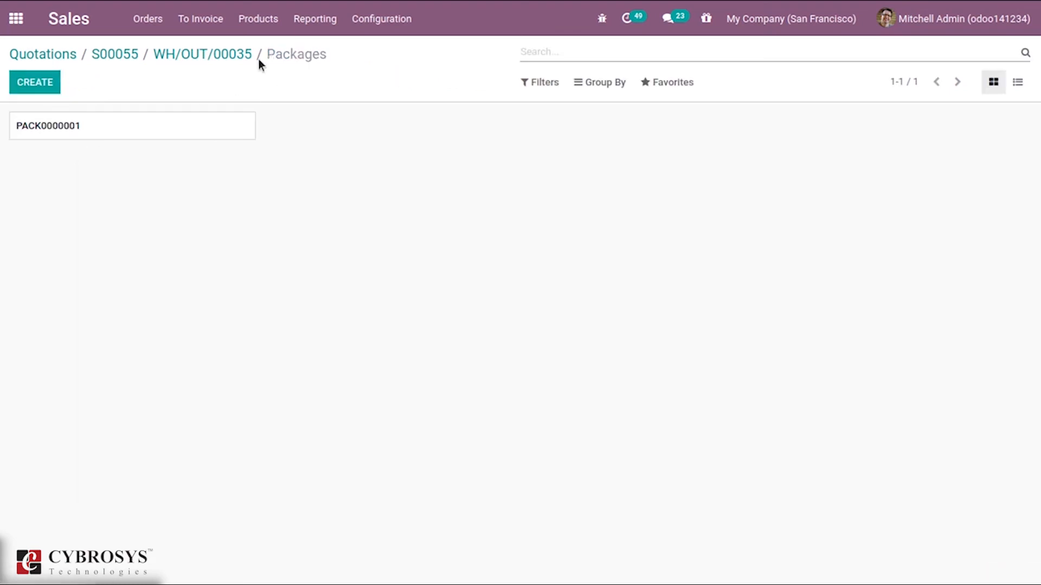
click(216, 54)
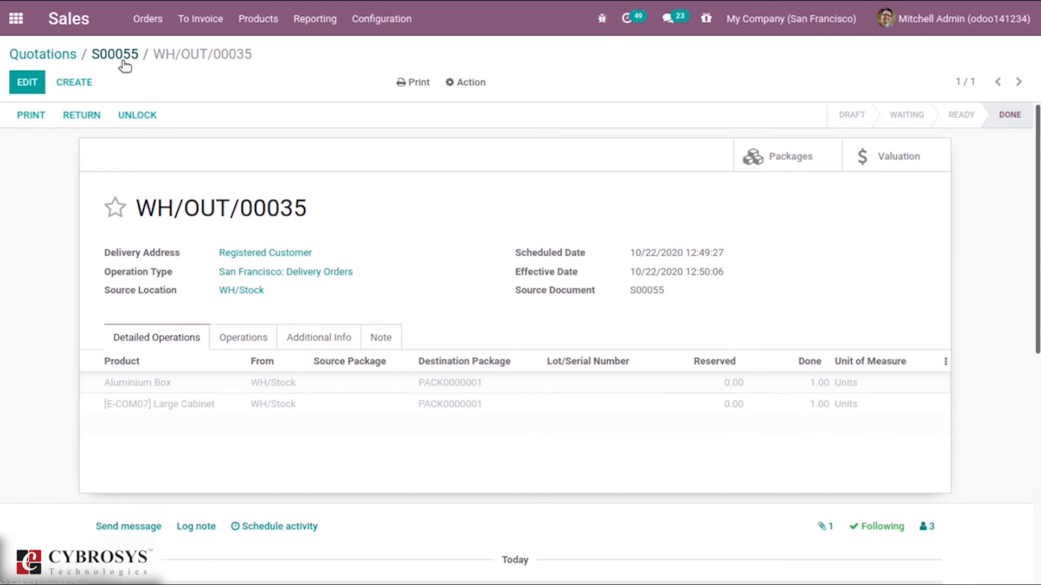
click(124, 63)
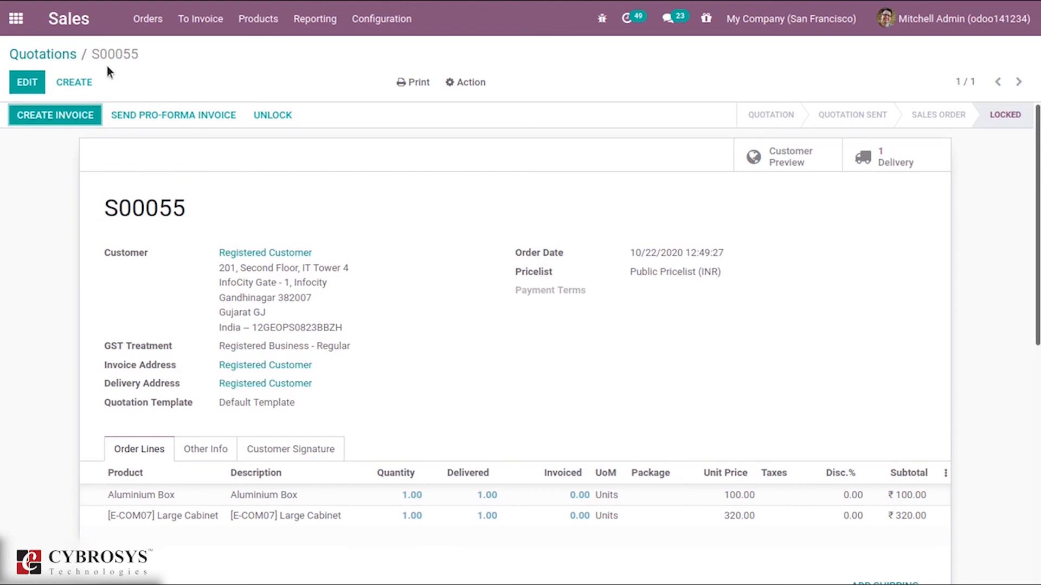
click(47, 52)
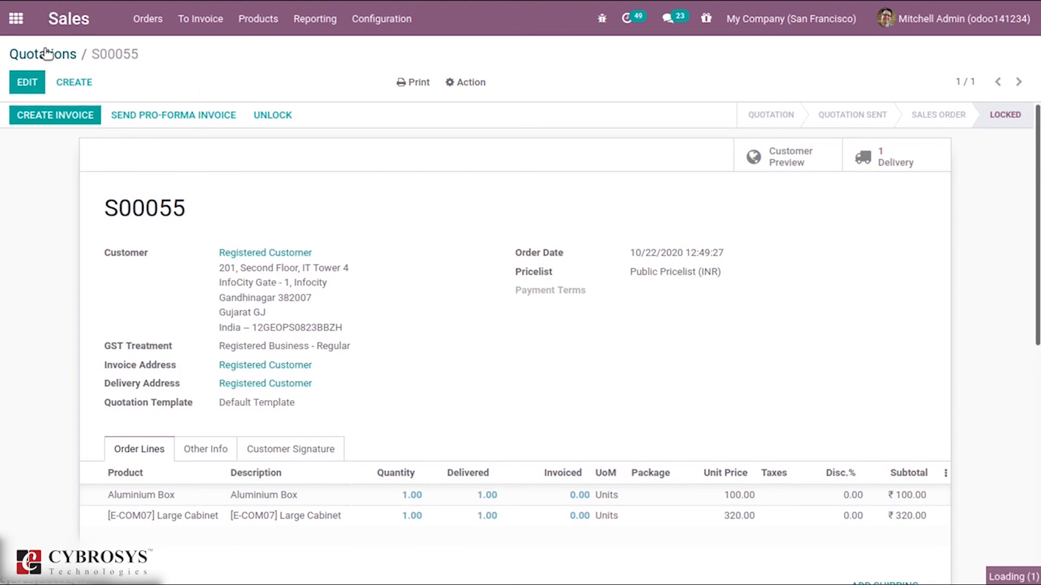